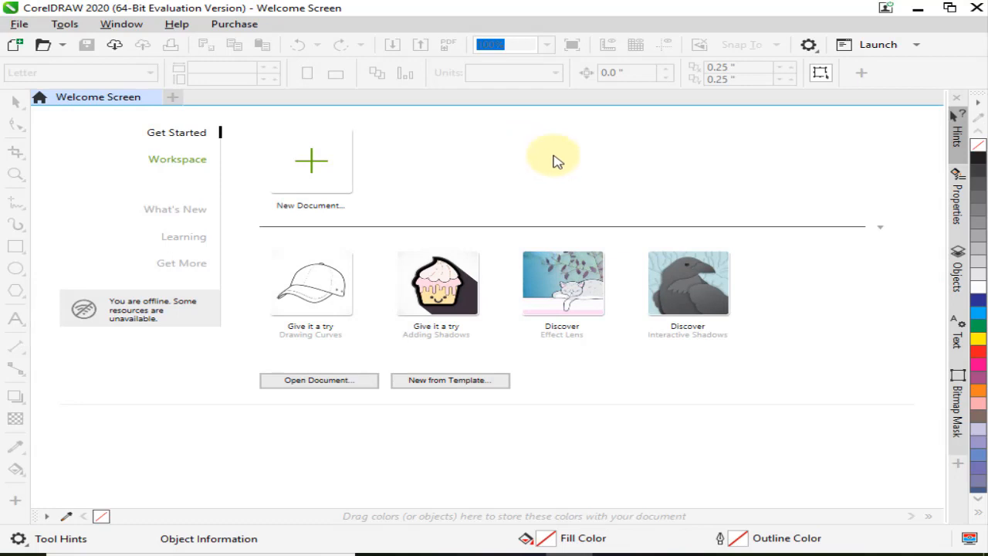
Create a new document with the default Letter page size, CMYK color mode and 300 dpi resolution
{"action": "left_click", "coordinate": [312, 156]}
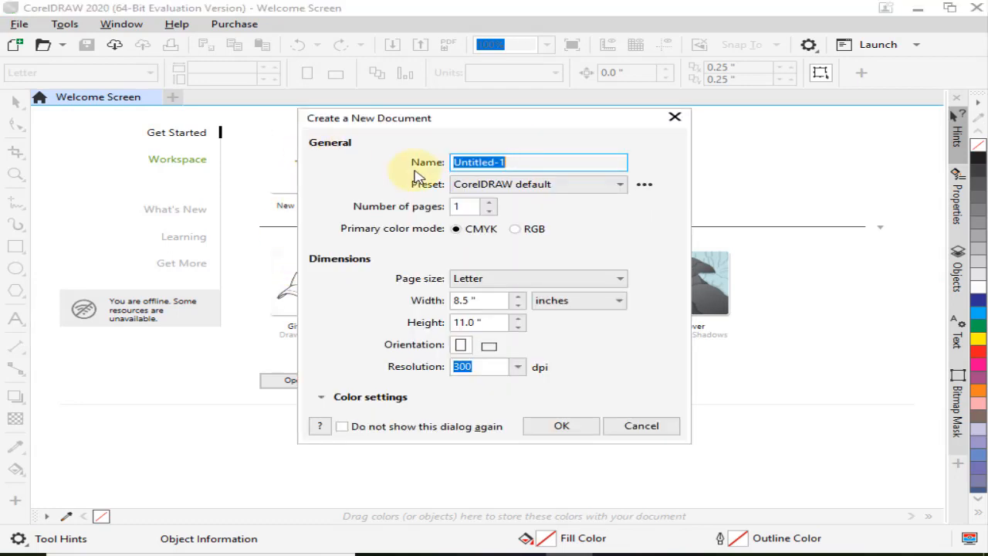
{"action": "left_click", "coordinate": [569, 425]}
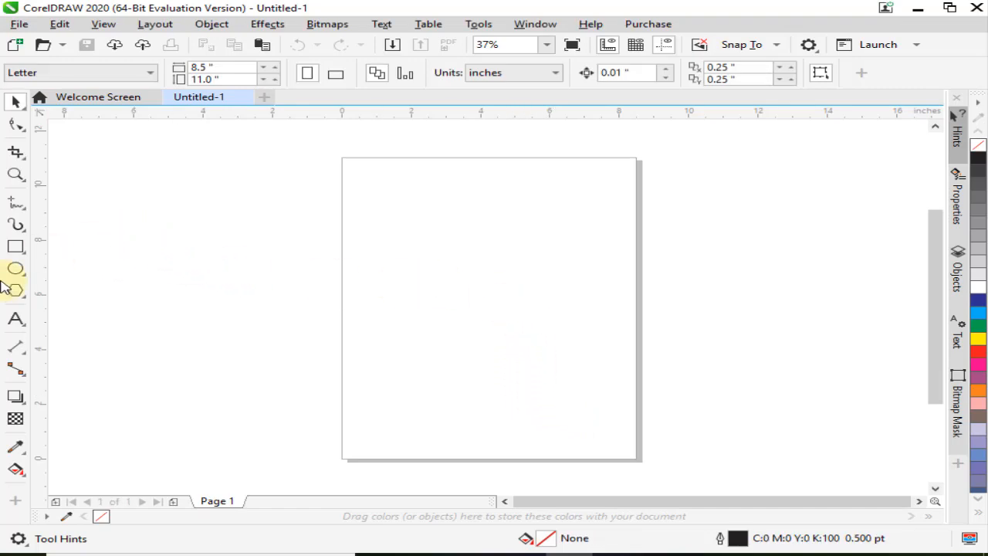
Draw a circle about 6.42 inches in diameter and position it near the middle of the page
{"action": "left_click", "coordinate": [16, 267]}
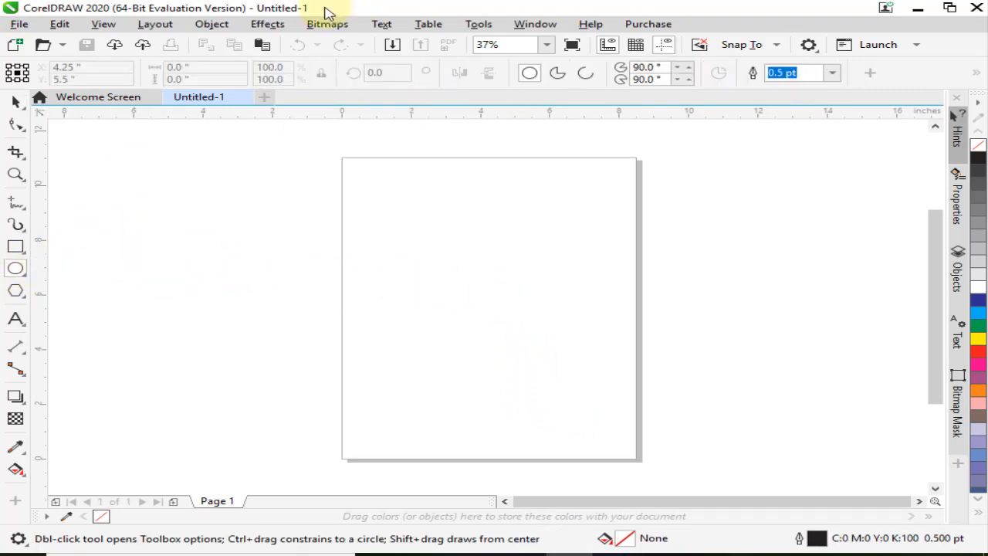
{"action": "left_click_drag", "start_coordinate": [408, 230], "coordinate": [598, 383]}
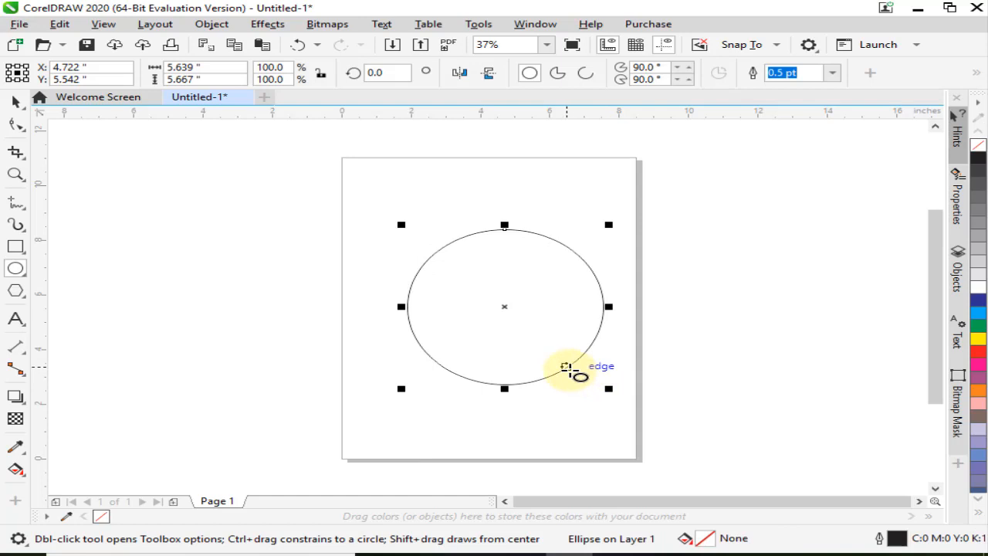
{"action": "key", "text": "Delete"}
{"action": "left_click_drag", "start_coordinate": [433, 247], "coordinate": [636, 423]}
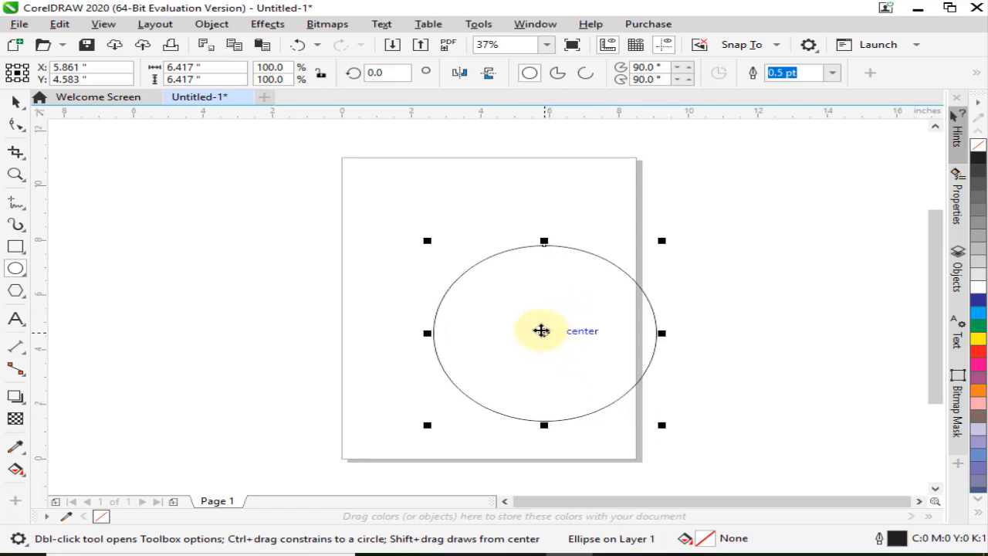
{"action": "left_click_drag", "start_coordinate": [543, 330], "coordinate": [482, 318]}
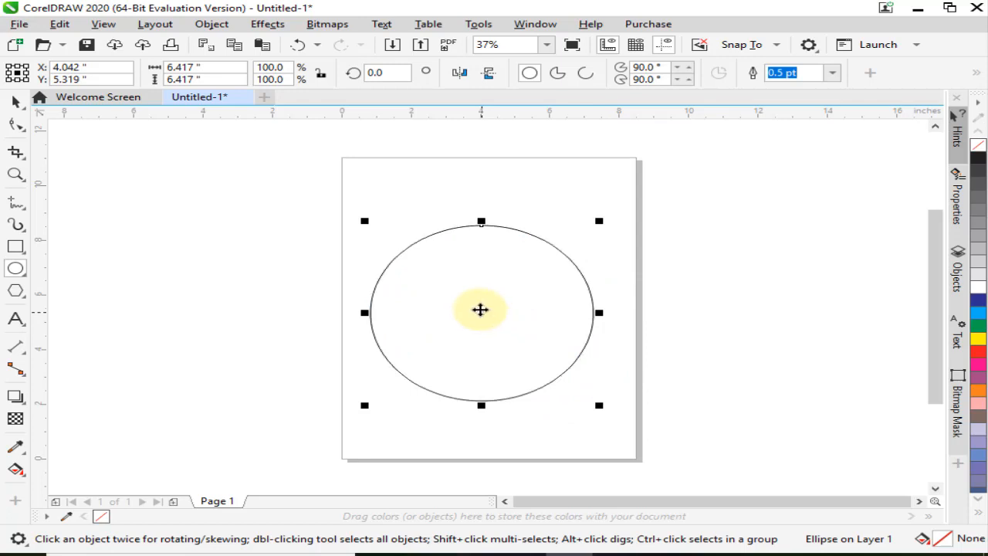
Add a concentric inner copy about 3.94 inches across, and draw an ellipse about 5.03 by 5.2 inches between the two circles
{"action": "left_click_drag", "start_coordinate": [600, 222], "coordinate": [562, 254]}
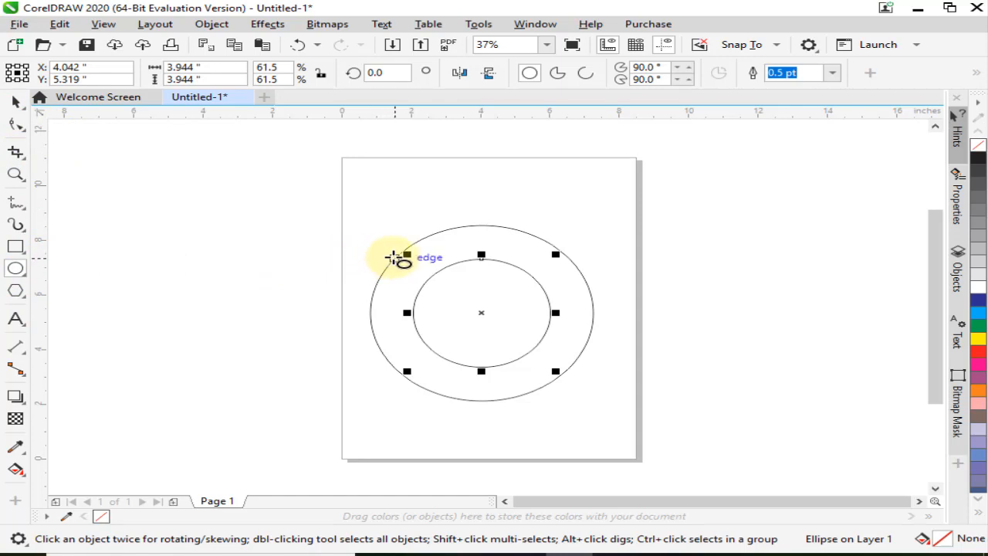
{"action": "left_click_drag", "start_coordinate": [394, 258], "coordinate": [569, 402]}
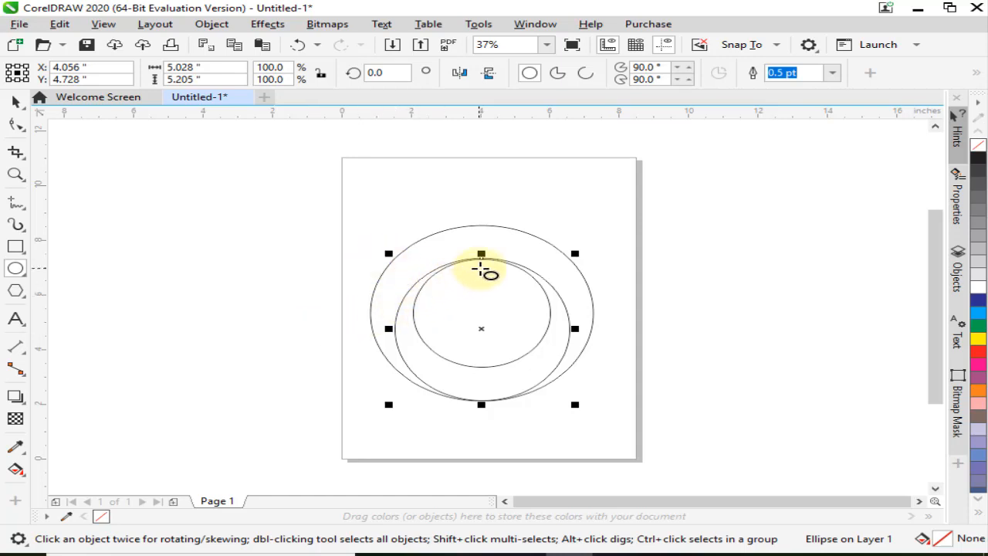
Stretch the middle ellipse to about 5.18 inches high, touching the inner circle's top edge and the outer circle's bottom edge
{"action": "scroll", "coordinate": [480, 268], "scroll_direction": "up", "scroll_amount": 5}
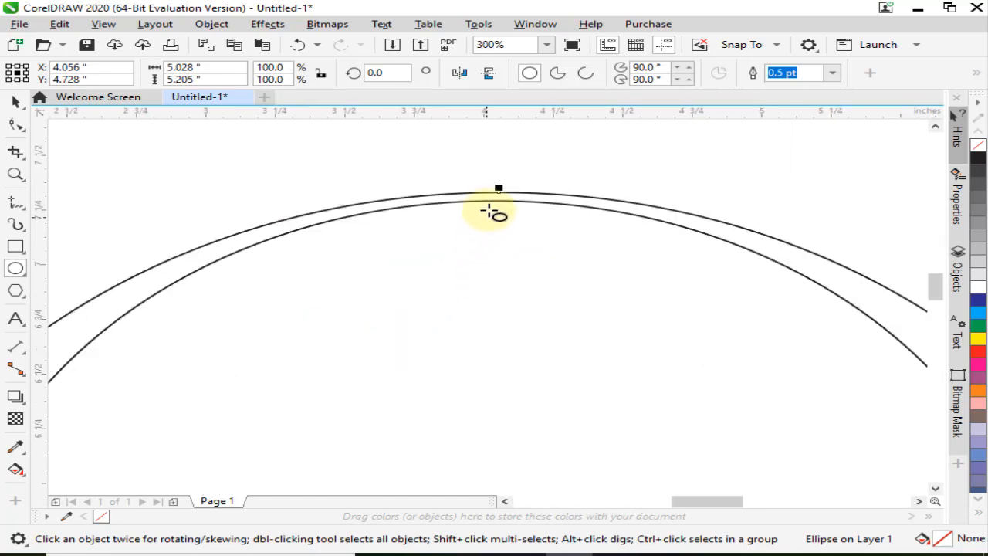
{"action": "left_click_drag", "start_coordinate": [497, 189], "coordinate": [498, 198]}
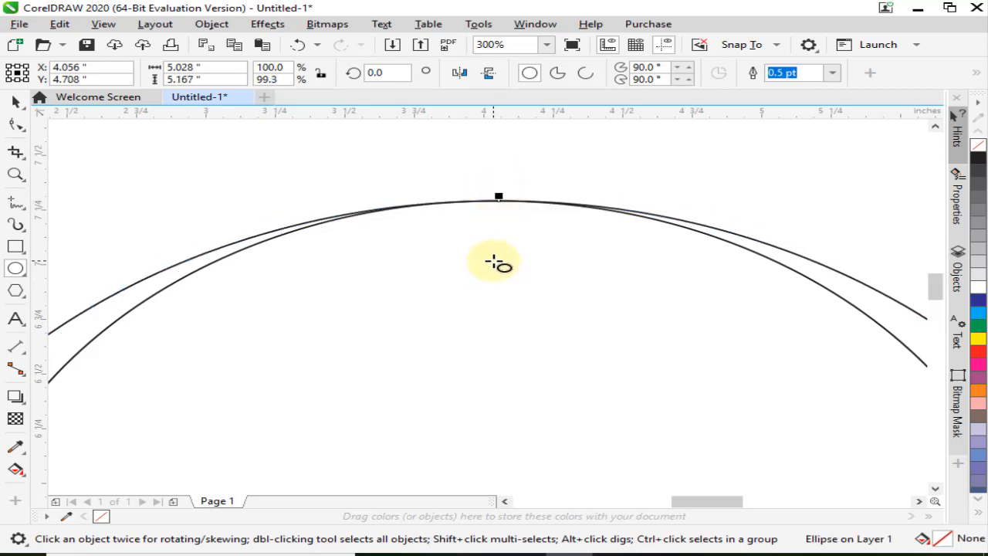
{"action": "scroll", "coordinate": [498, 282], "scroll_direction": "up", "scroll_amount": 5}
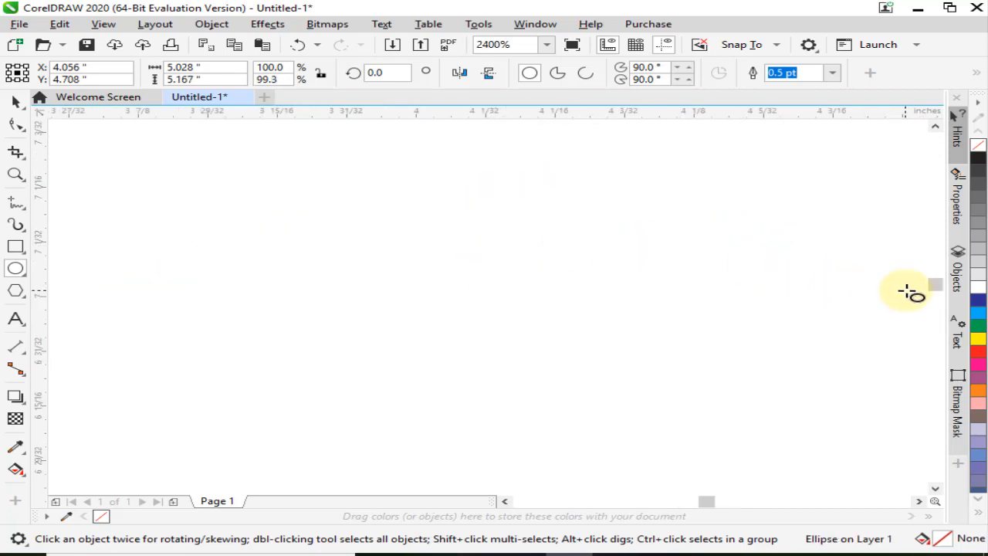
{"action": "left_click_drag", "start_coordinate": [930, 289], "coordinate": [929, 324]}
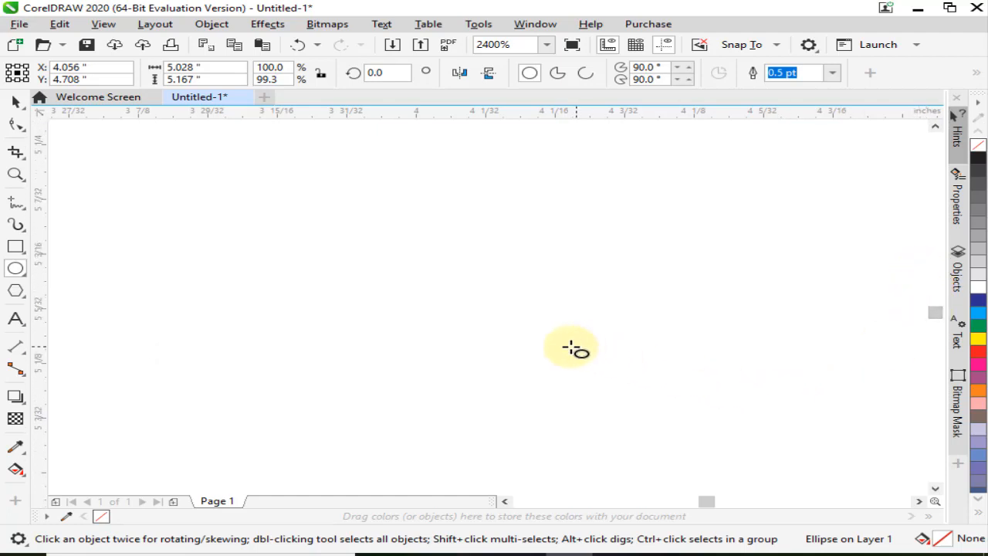
{"action": "key", "text": "F4"}
{"action": "scroll", "coordinate": [487, 207], "scroll_direction": "up", "scroll_amount": 5}
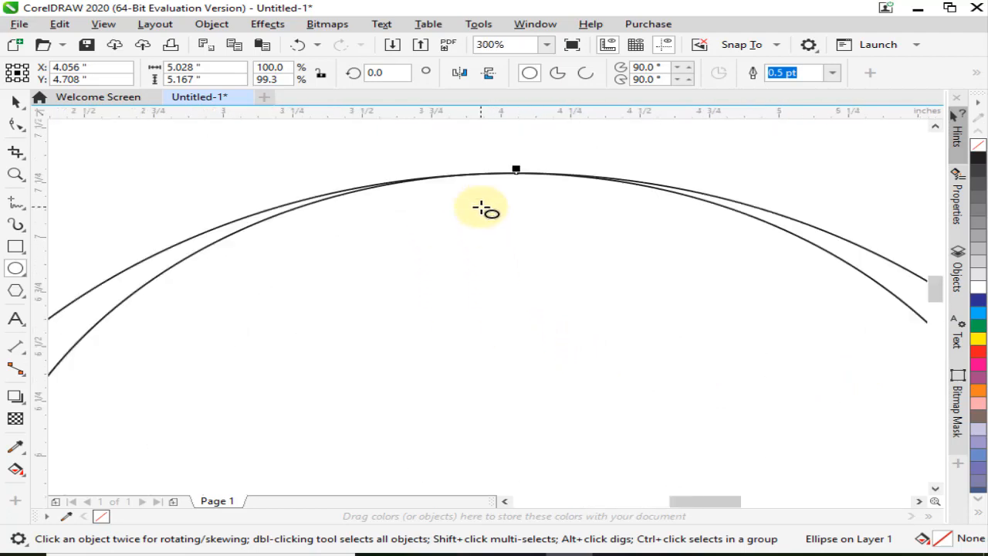
{"action": "scroll", "coordinate": [481, 208], "scroll_direction": "up", "scroll_amount": 1}
{"action": "scroll", "coordinate": [481, 209], "scroll_direction": "down", "scroll_amount": 1}
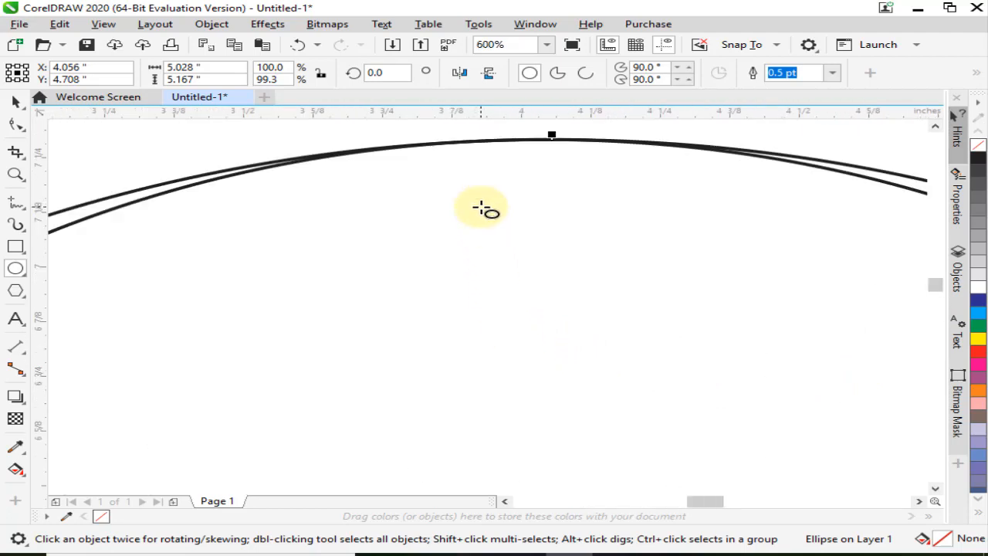
{"action": "scroll", "coordinate": [482, 208], "scroll_direction": "down", "scroll_amount": 1}
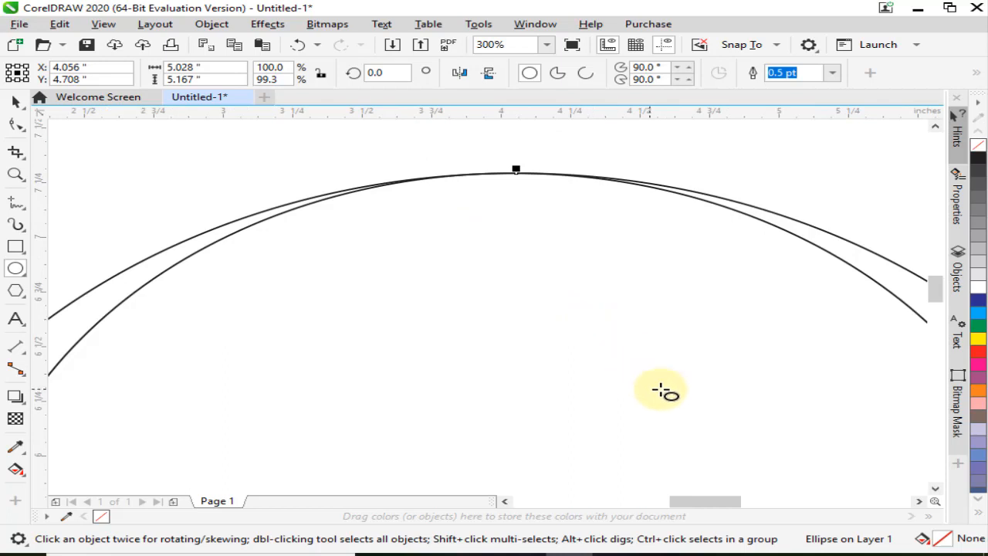
{"action": "left_click_drag", "start_coordinate": [935, 289], "coordinate": [934, 370]}
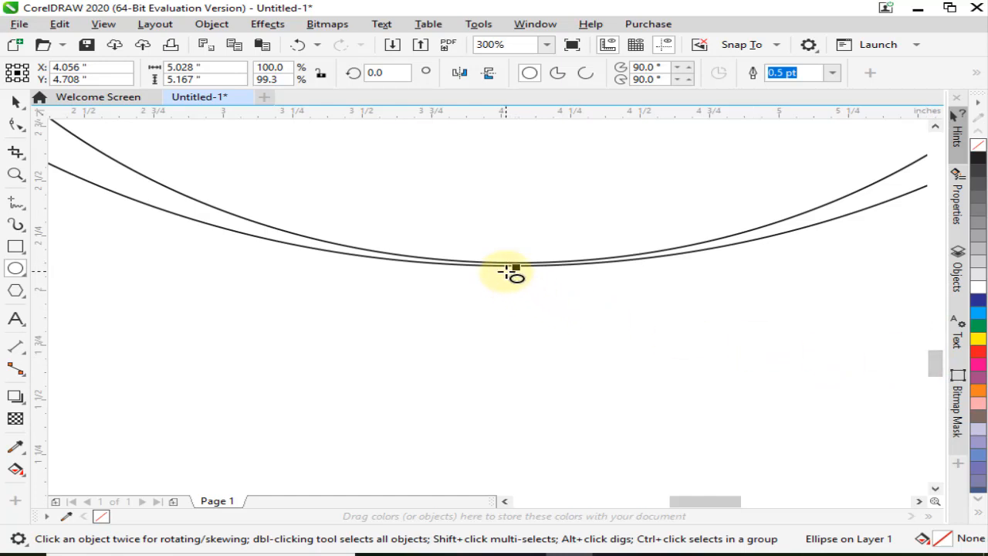
{"action": "left_click_drag", "start_coordinate": [517, 268], "coordinate": [516, 270]}
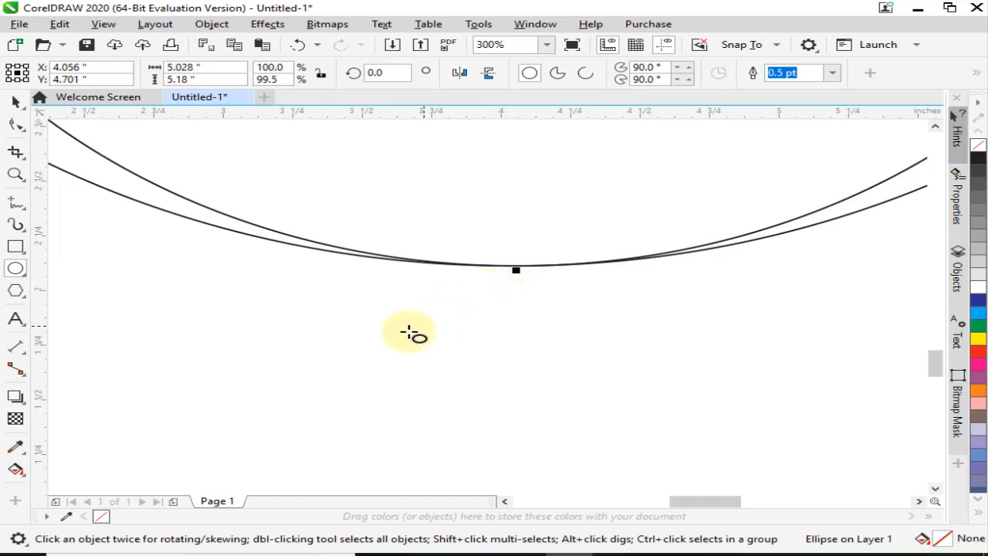
{"action": "key", "text": "F4"}
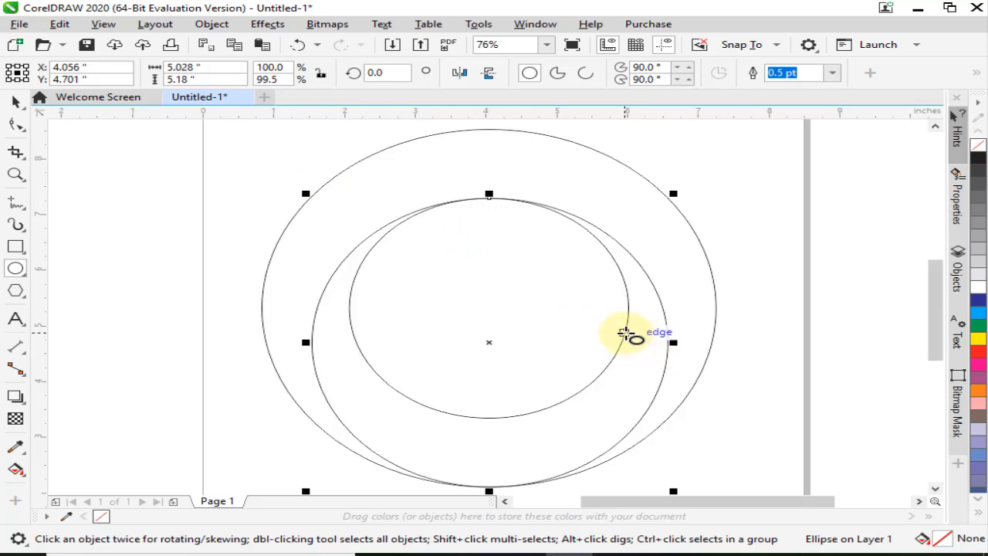
Draw a fourth ellipse against the outer circle's upper-left edge and scale it proportionally to about 5.33 by 4.92 inches
{"action": "left_click_drag", "start_coordinate": [625, 334], "coordinate": [348, 192]}
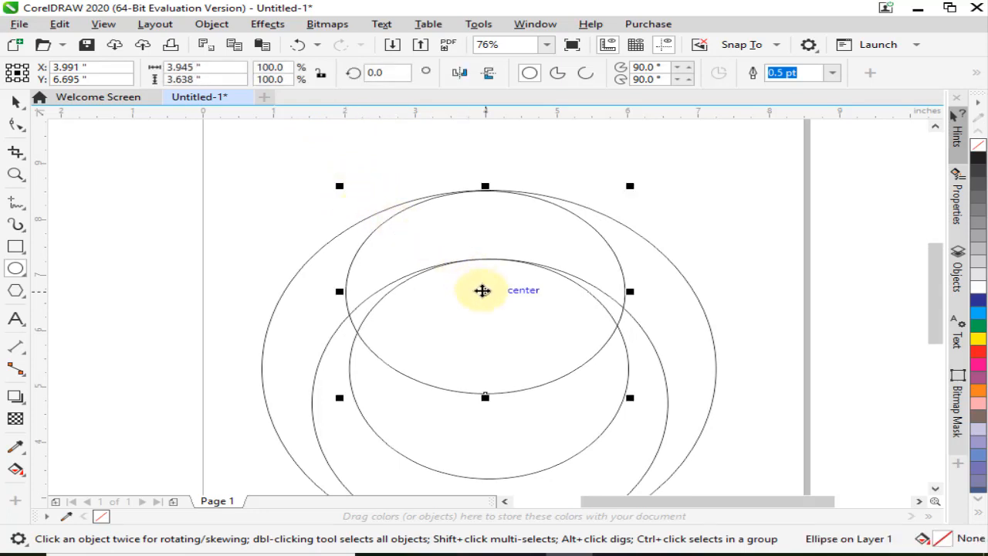
{"action": "left_click_drag", "start_coordinate": [483, 293], "coordinate": [418, 334]}
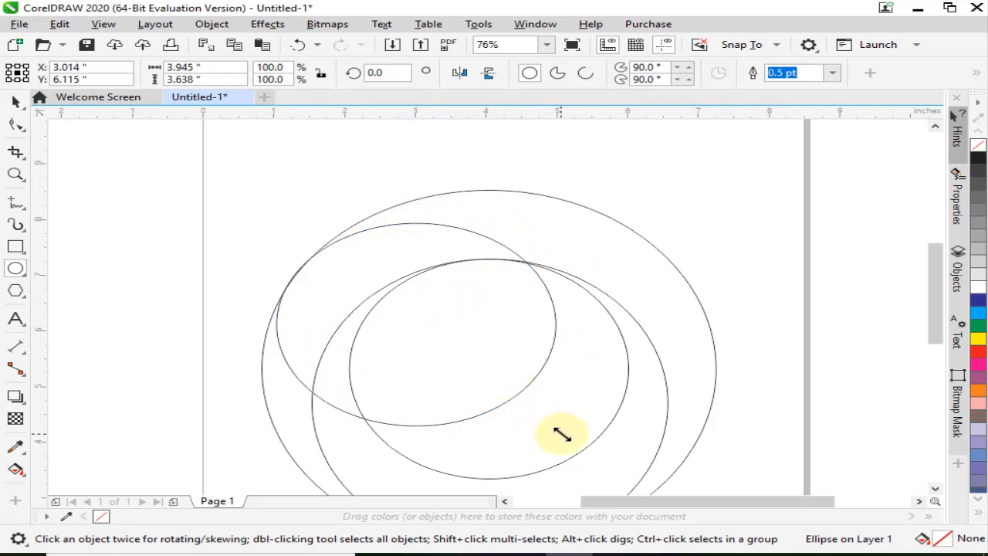
{"action": "left_click_drag", "start_coordinate": [561, 434], "coordinate": [644, 432]}
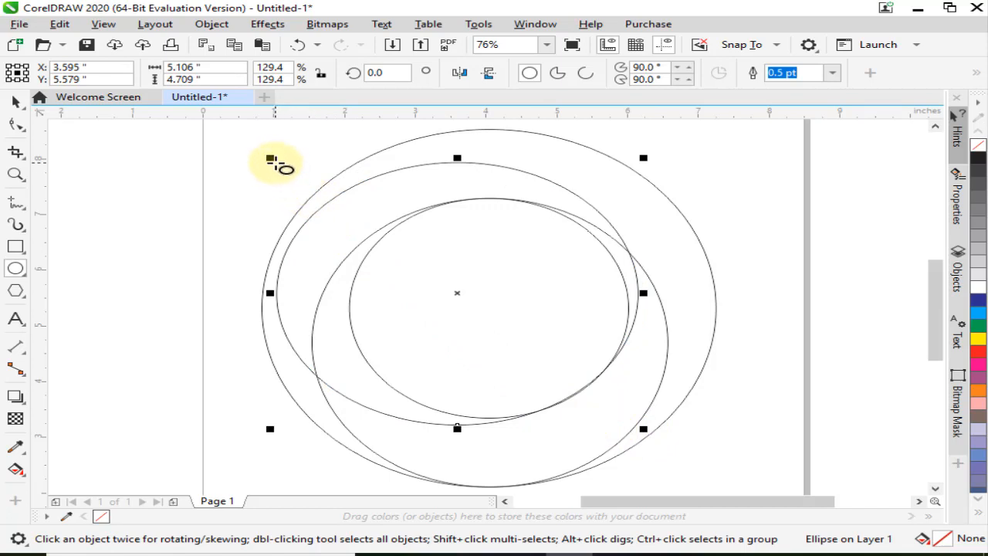
{"action": "left_click_drag", "start_coordinate": [269, 158], "coordinate": [258, 201]}
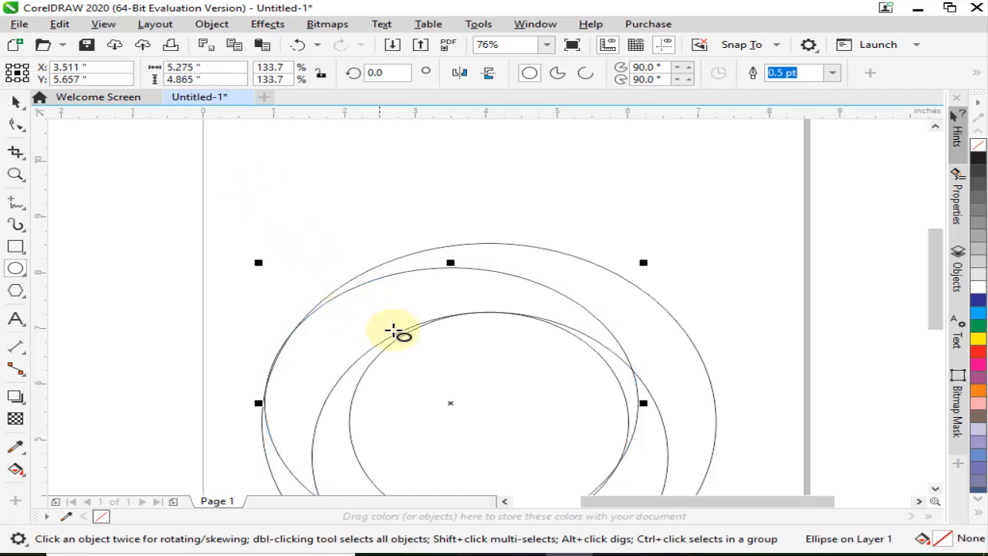
{"action": "scroll", "coordinate": [454, 397], "scroll_direction": "up", "scroll_amount": 2}
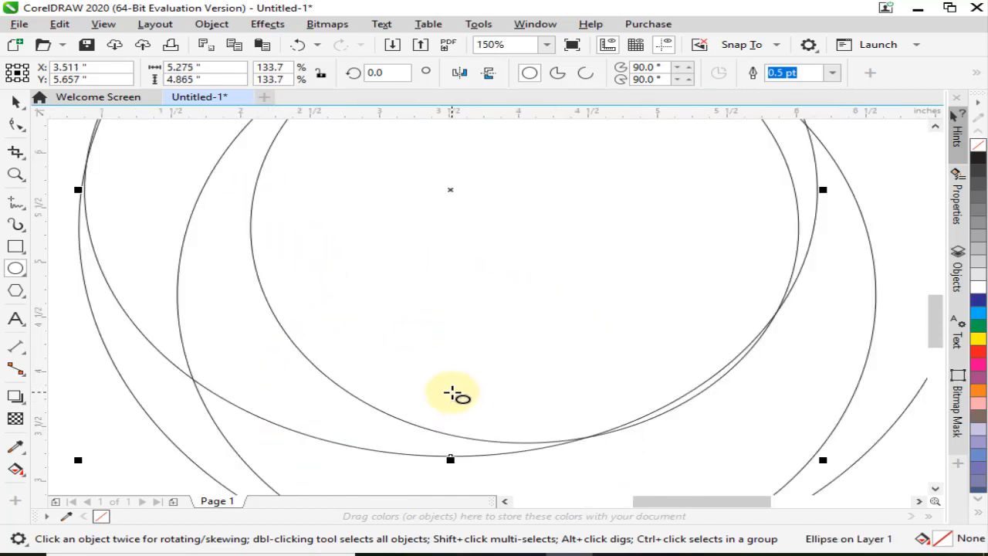
{"action": "scroll", "coordinate": [453, 393], "scroll_direction": "down", "scroll_amount": 2}
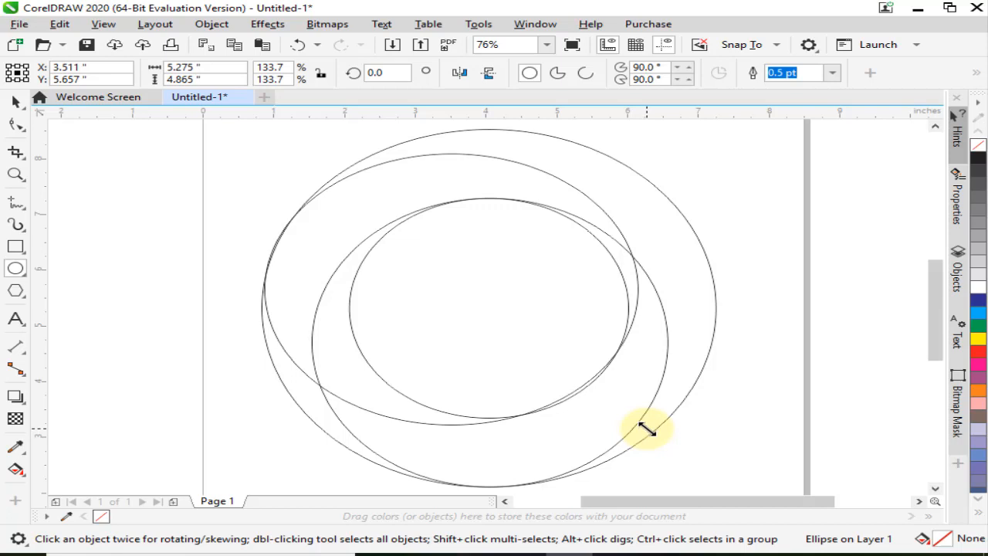
{"action": "mouse_move", "coordinate": [647, 429]}
{"action": "left_mouse_down"}
{"action": "mouse_move", "coordinate": [635, 419]}
{"action": "mouse_move", "coordinate": [649, 434]}
{"action": "left_mouse_up"}
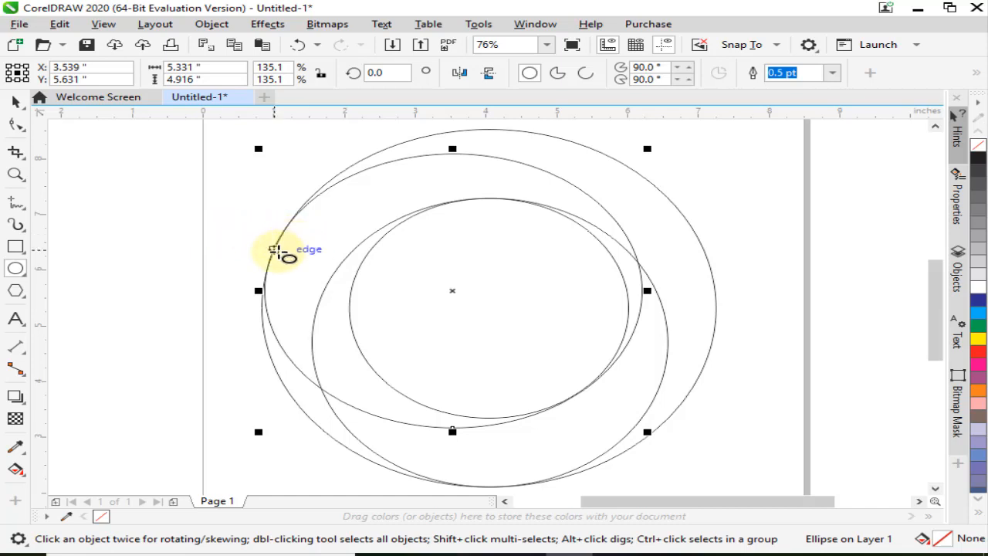
Narrow the fourth ellipse from its left side to about 5.32 inches wide, fitting it inside the outer circle's left edge
{"action": "scroll", "coordinate": [279, 252], "scroll_direction": "up", "scroll_amount": 3}
{"action": "scroll", "coordinate": [279, 252], "scroll_direction": "up", "scroll_amount": 1}
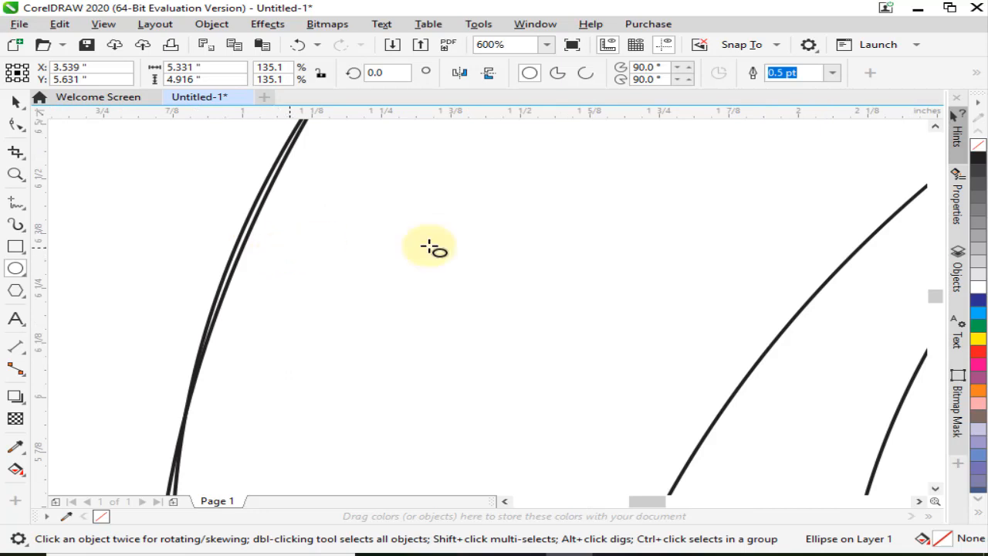
{"action": "scroll", "coordinate": [935, 298], "scroll_direction": "up", "scroll_amount": 3}
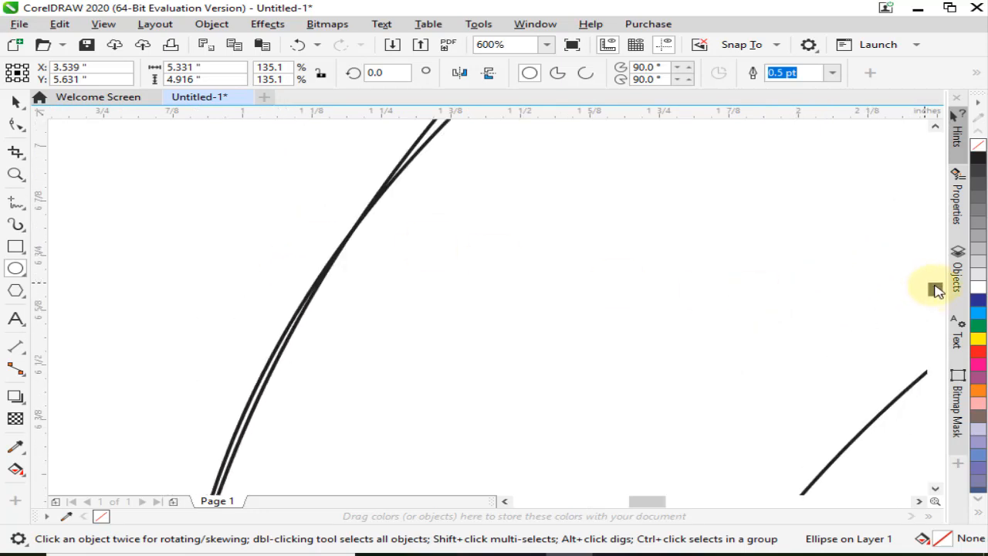
{"action": "scroll", "coordinate": [935, 291], "scroll_direction": "up", "scroll_amount": 4}
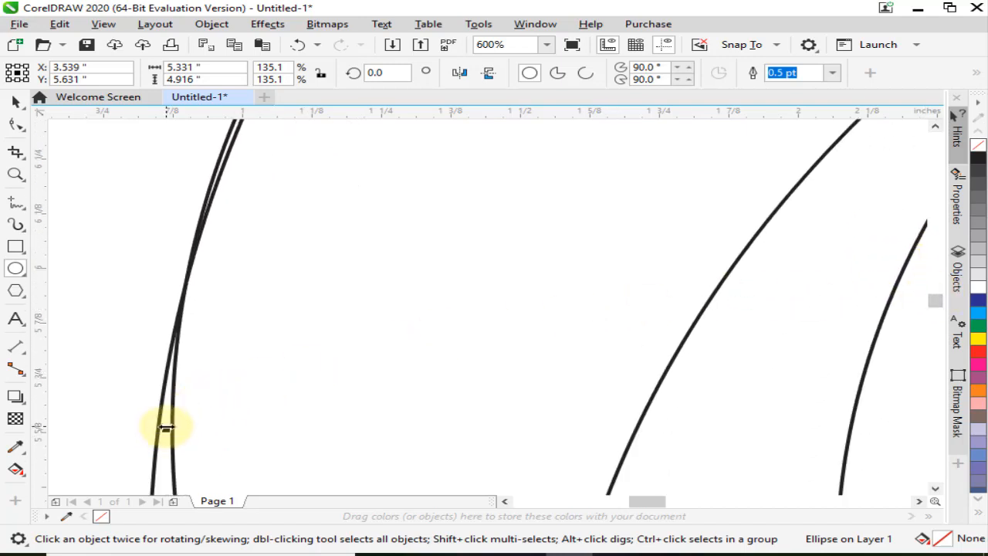
{"action": "mouse_move", "coordinate": [166, 426]}
{"action": "left_mouse_down"}
{"action": "mouse_move", "coordinate": [156, 428]}
{"action": "mouse_move", "coordinate": [172, 432]}
{"action": "left_mouse_up"}
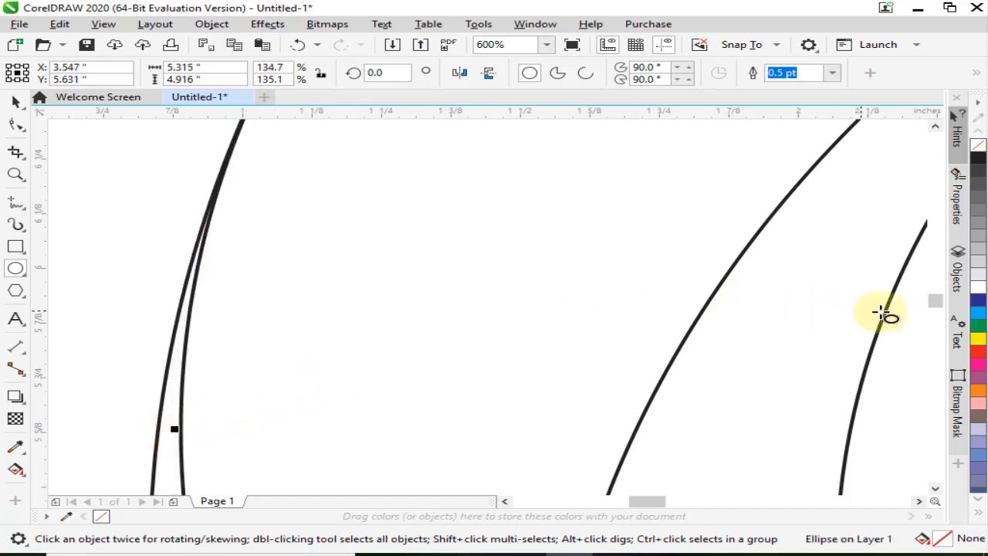
{"action": "mouse_move", "coordinate": [940, 308]}
{"action": "left_mouse_down"}
{"action": "mouse_move", "coordinate": [934, 286]}
{"action": "mouse_move", "coordinate": [937, 306]}
{"action": "left_mouse_up"}
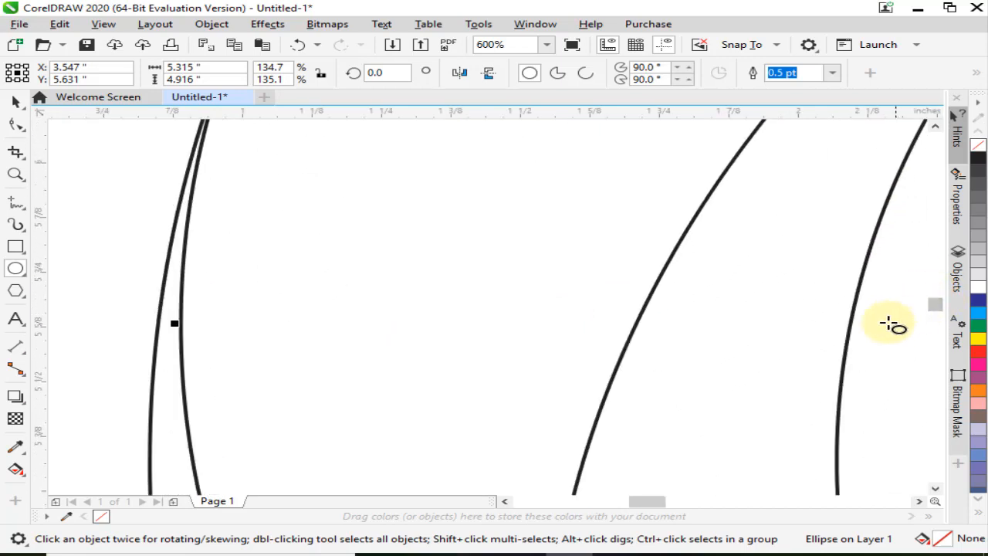
{"action": "key", "text": "F4"}
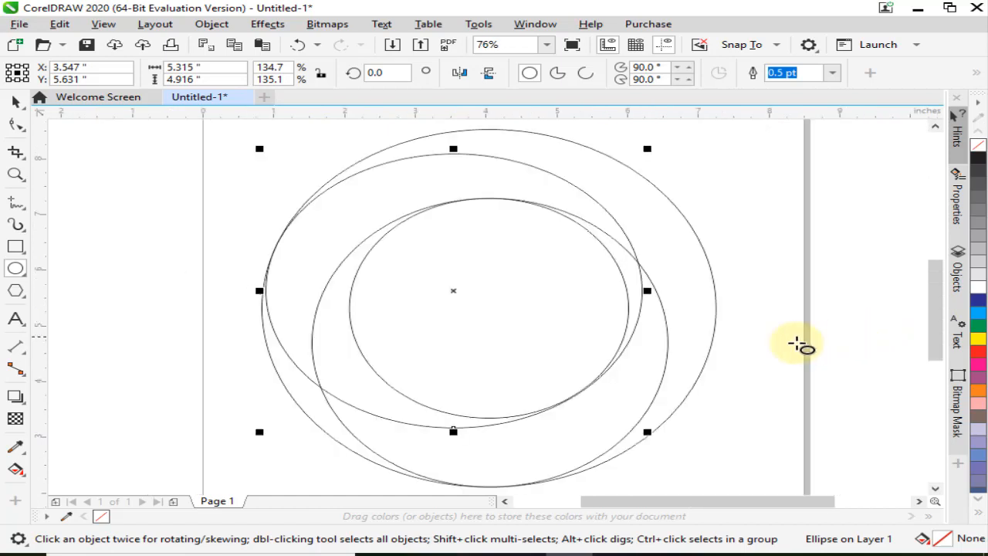
Nudge the fourth ellipse to about X 3.53, Y 5.64 inches so its lower-right edge touches the inner circle
{"action": "scroll", "coordinate": [573, 383], "scroll_direction": "up", "scroll_amount": 3}
{"action": "scroll", "coordinate": [574, 384], "scroll_direction": "up", "scroll_amount": 3}
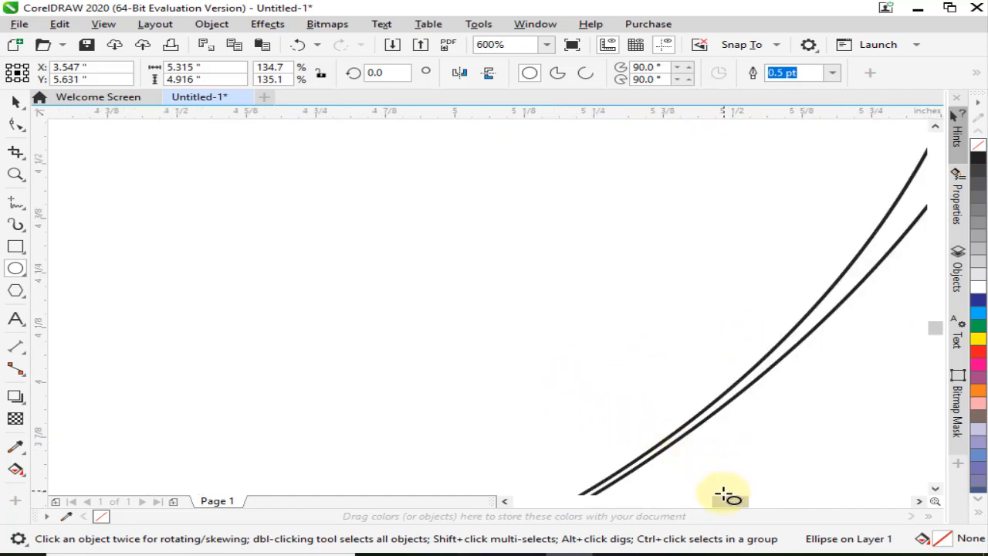
{"action": "mouse_move", "coordinate": [728, 501]}
{"action": "left_mouse_down"}
{"action": "mouse_move", "coordinate": [718, 507]}
{"action": "mouse_move", "coordinate": [725, 509]}
{"action": "left_mouse_up"}
{"action": "mouse_move", "coordinate": [934, 328]}
{"action": "left_mouse_down"}
{"action": "mouse_move", "coordinate": [933, 345]}
{"action": "mouse_move", "coordinate": [930, 337]}
{"action": "left_mouse_up"}
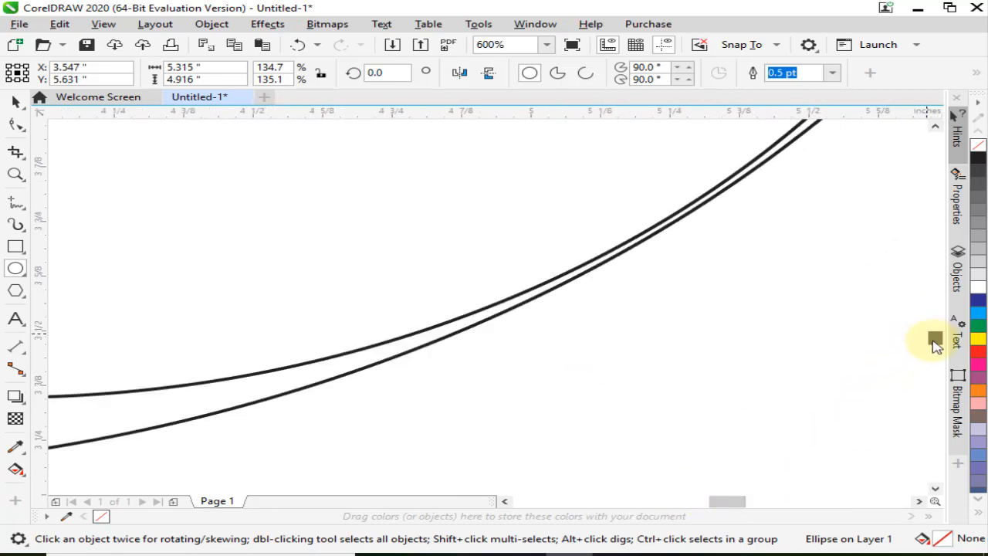
{"action": "left_click", "coordinate": [486, 324]}
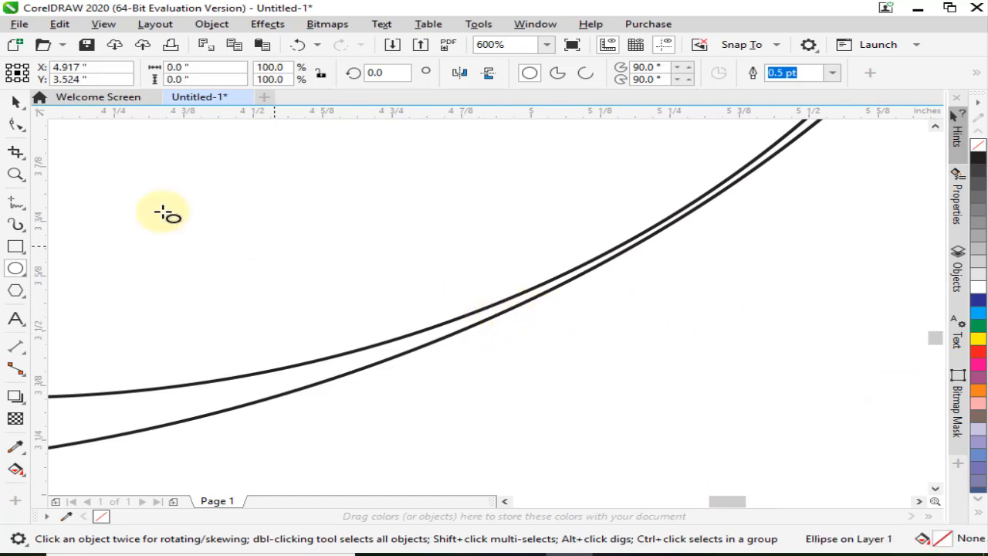
{"action": "left_click", "coordinate": [17, 125]}
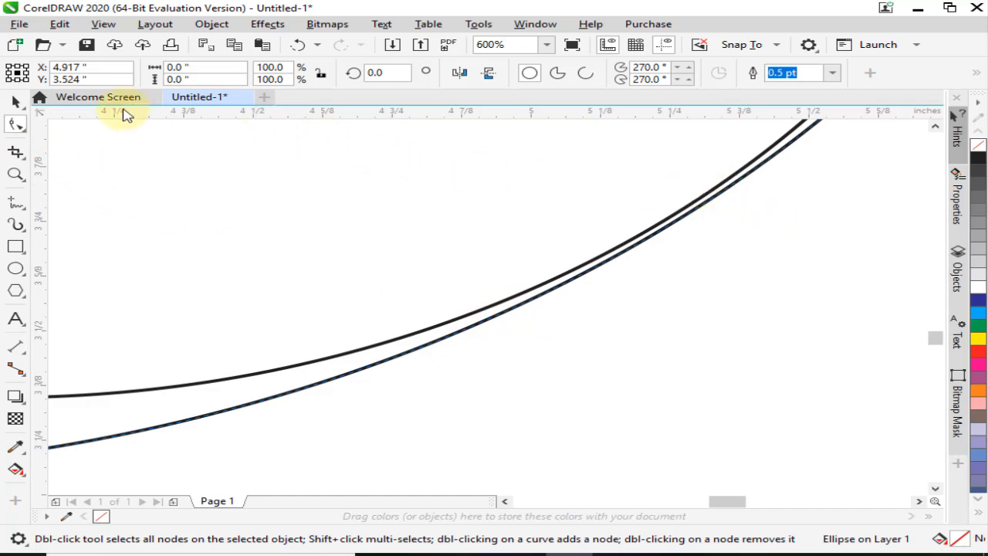
{"action": "key", "text": "space"}
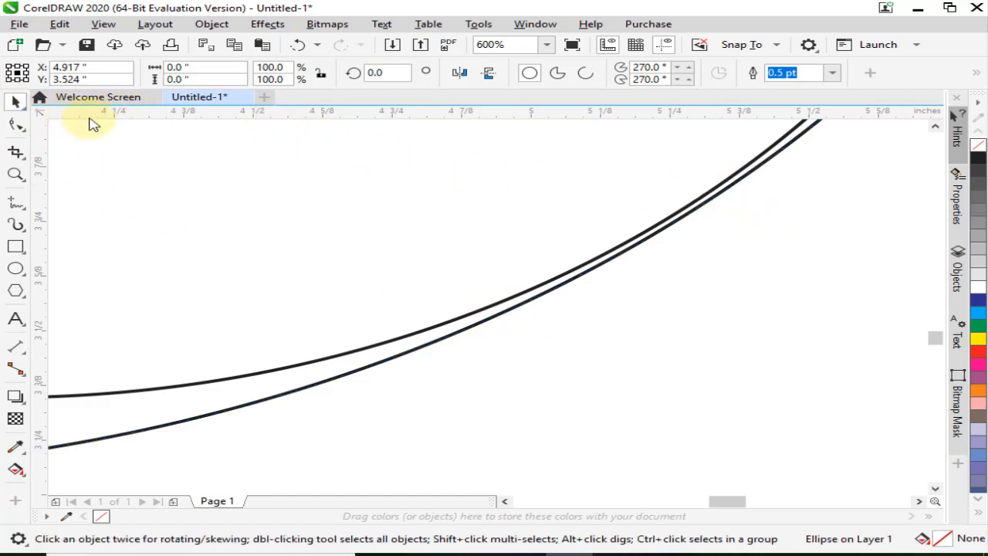
{"action": "left_click", "coordinate": [16, 103]}
{"action": "left_click", "coordinate": [93, 119]}
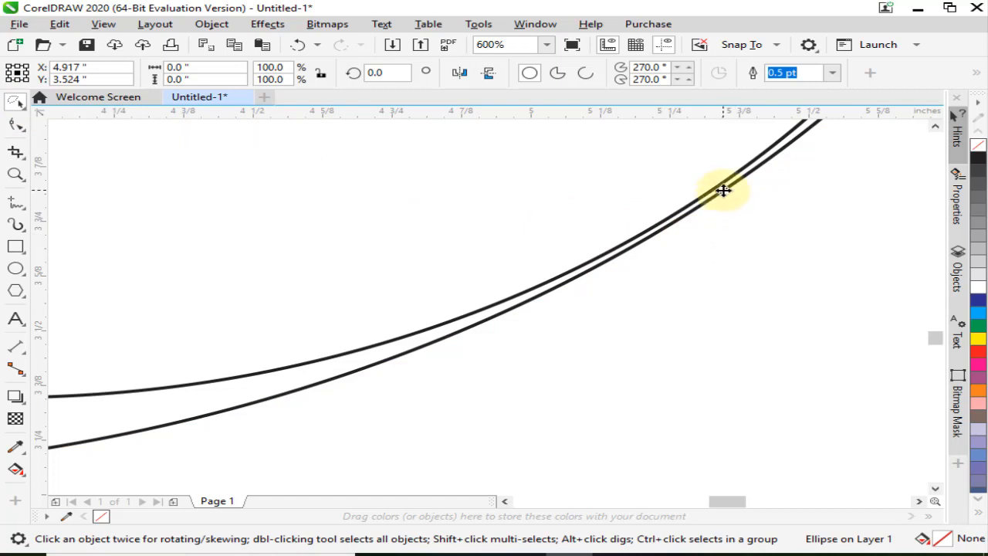
{"action": "left_click_drag", "start_coordinate": [723, 190], "coordinate": [713, 189]}
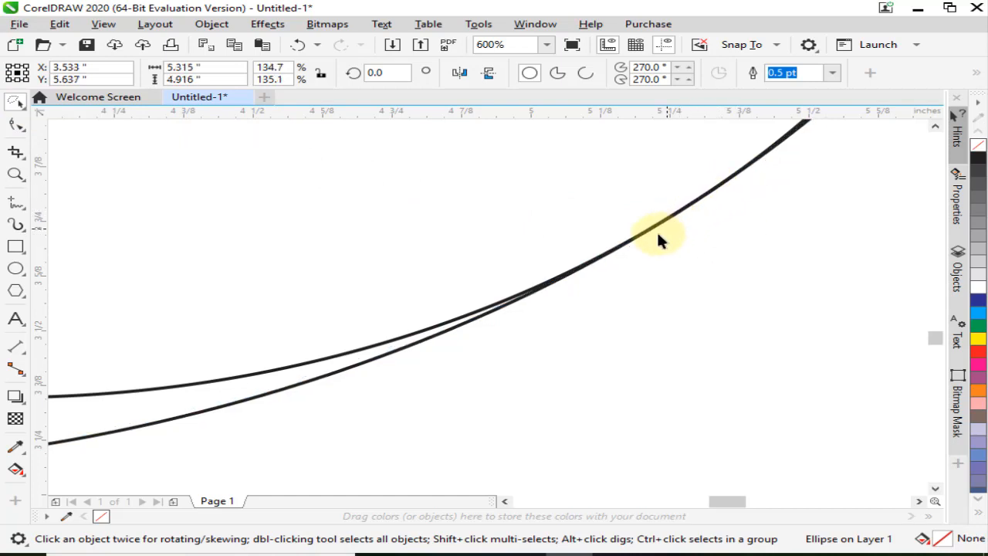
{"action": "key", "text": "F4"}
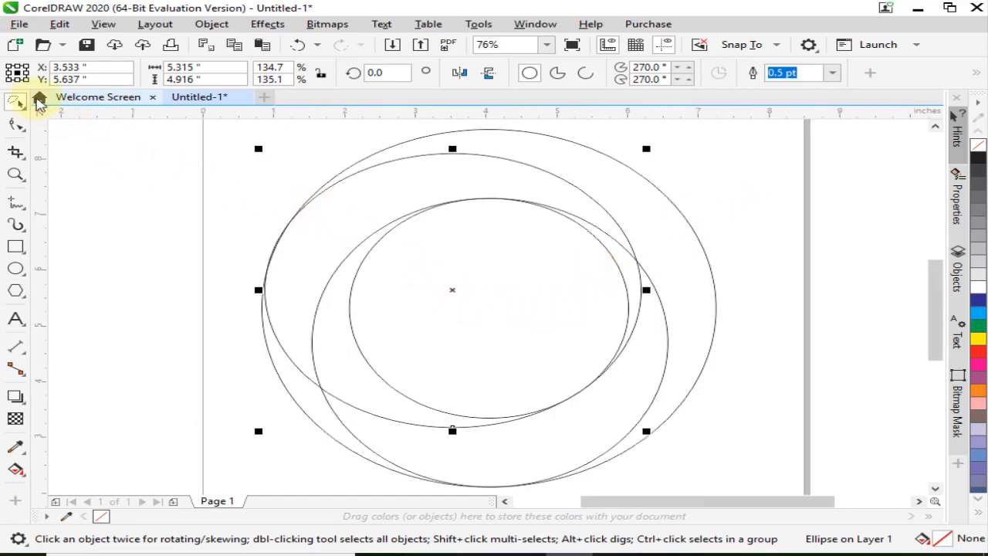
Duplicate the fourth ellipse to about X 4.43, Y 5.86 inches against the outer circle's upper-right edge, and slightly resize the copy to fit
{"action": "left_click", "coordinate": [17, 104]}
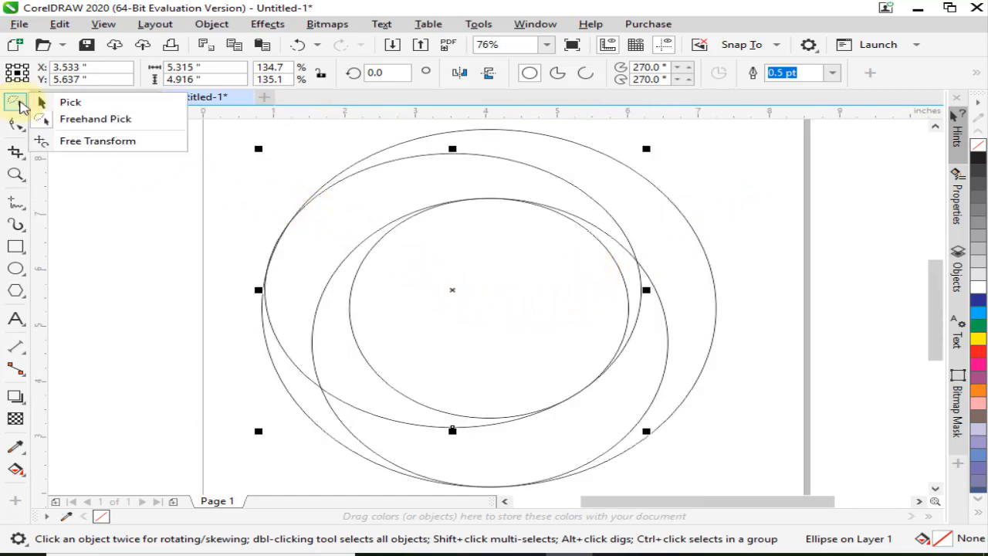
{"action": "left_click", "coordinate": [70, 102]}
{"action": "left_click", "coordinate": [197, 298]}
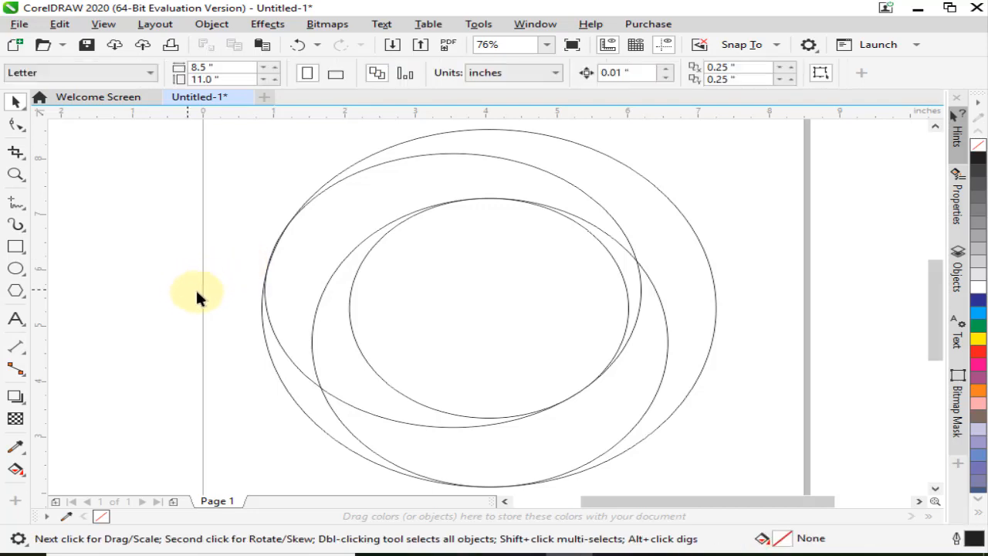
{"action": "left_click", "coordinate": [585, 196]}
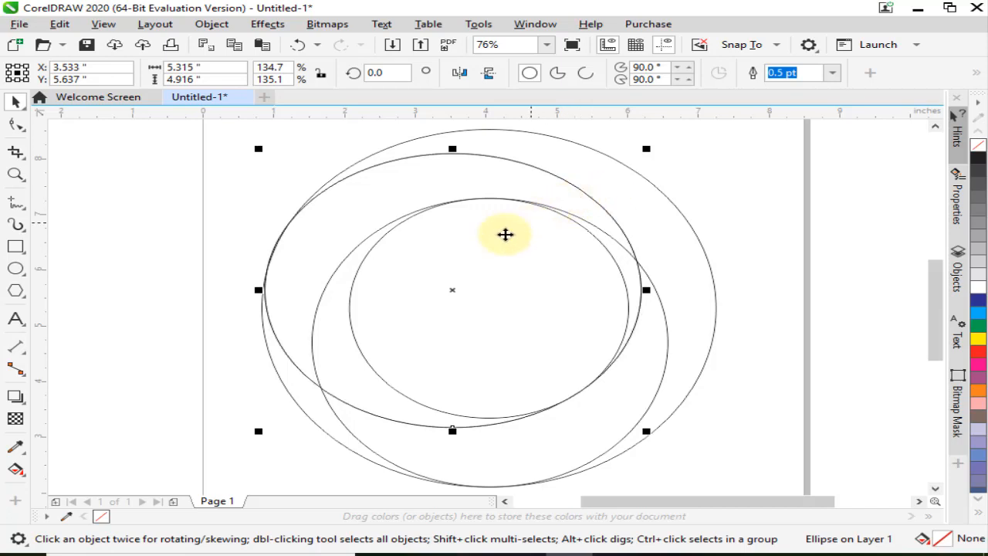
{"action": "left_click_drag", "start_coordinate": [448, 290], "coordinate": [519, 285]}
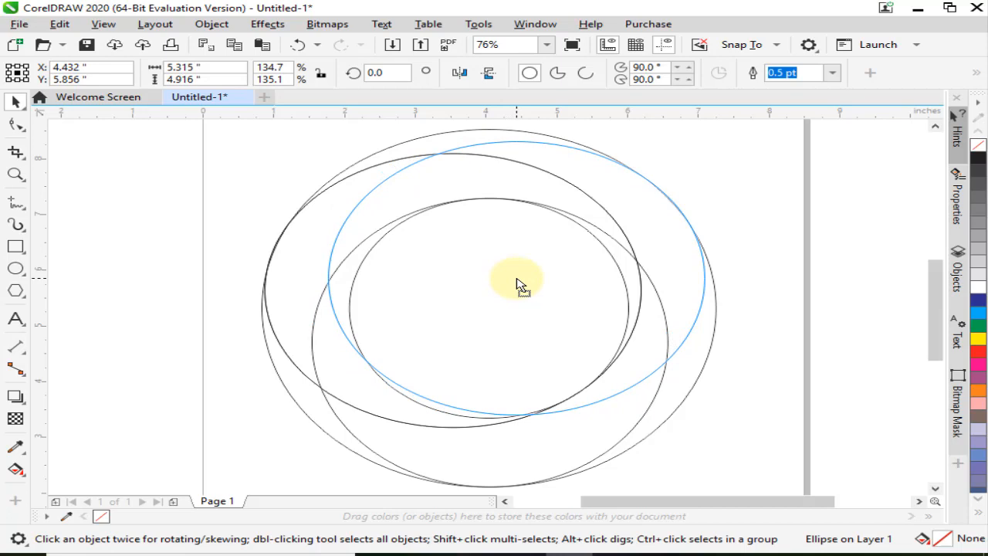
{"action": "left_click_drag", "start_coordinate": [519, 283], "coordinate": [509, 278]}
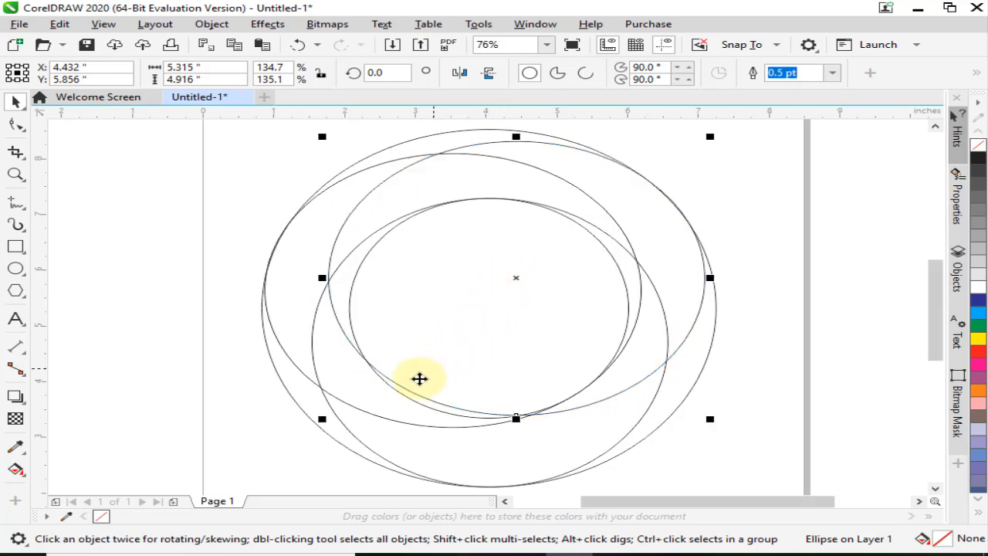
{"action": "left_click_drag", "start_coordinate": [320, 414], "coordinate": [314, 424]}
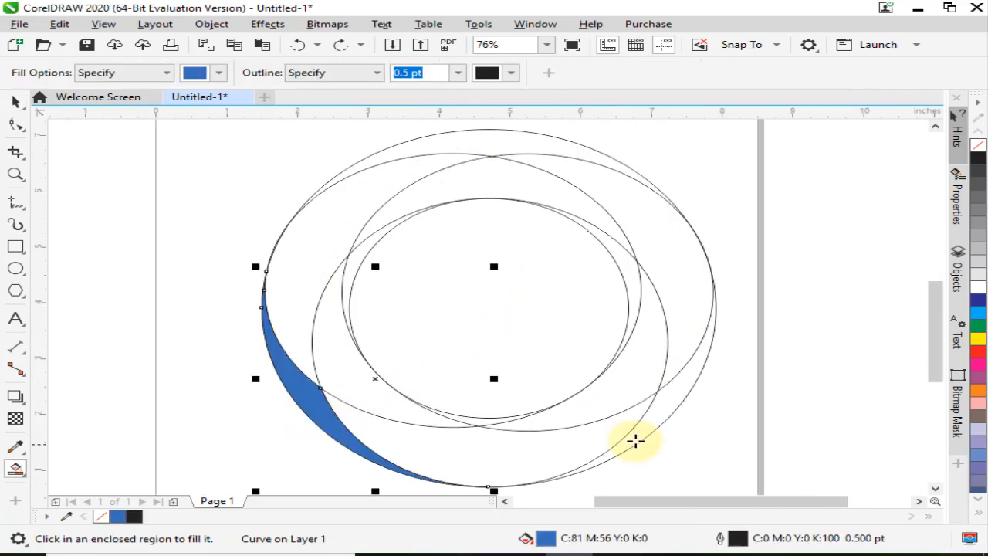
Try Smart Fill in blue (C81 M56 Y0 K0) on the lower-right and top outer crescents and the three crescents around the inner circle
{"action": "left_click", "coordinate": [654, 420]}
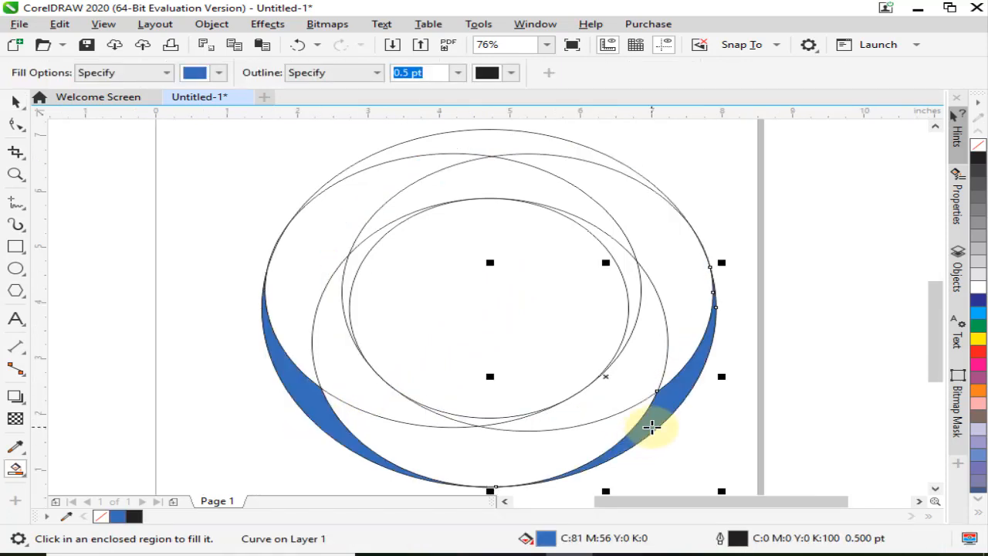
{"action": "left_click", "coordinate": [569, 147]}
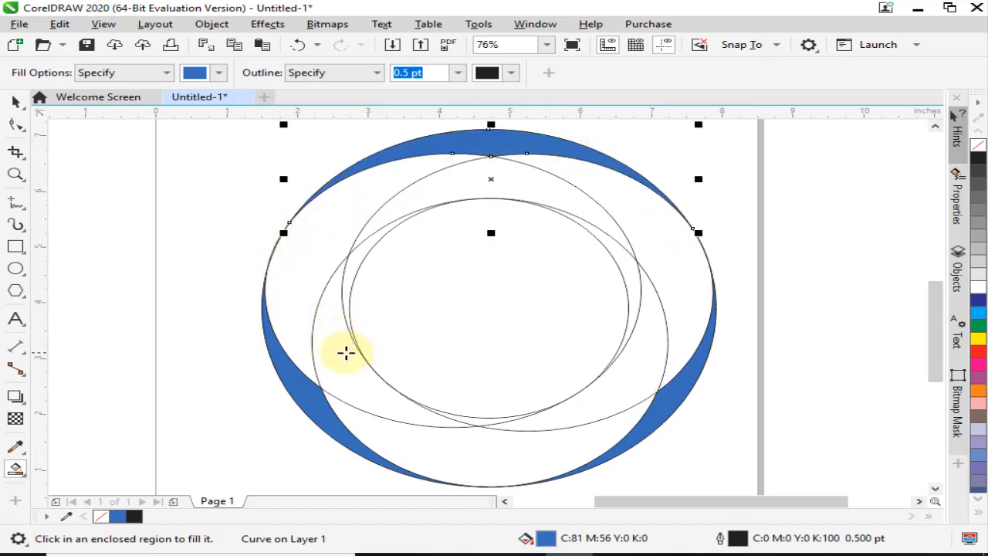
{"action": "left_click", "coordinate": [342, 353]}
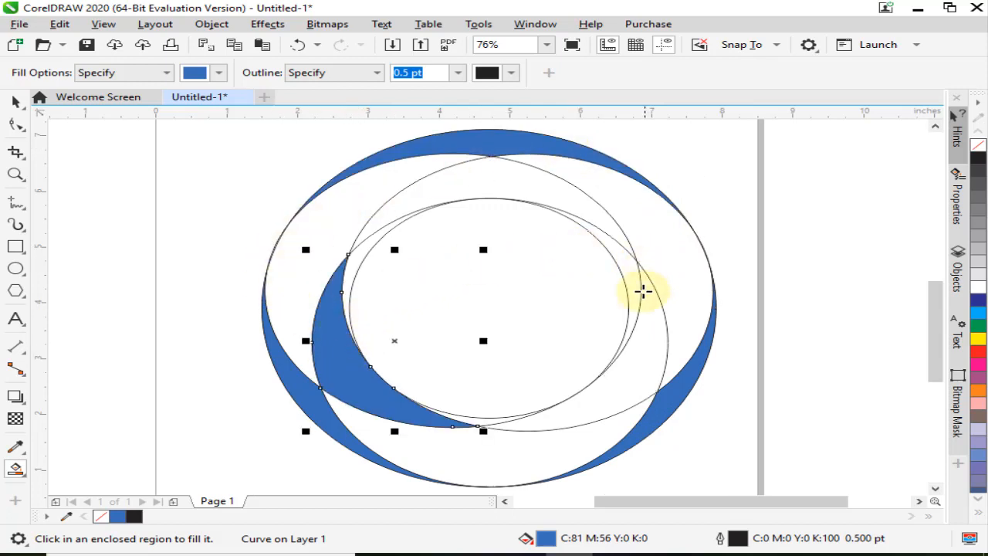
{"action": "left_click", "coordinate": [643, 345]}
{"action": "left_click", "coordinate": [491, 183]}
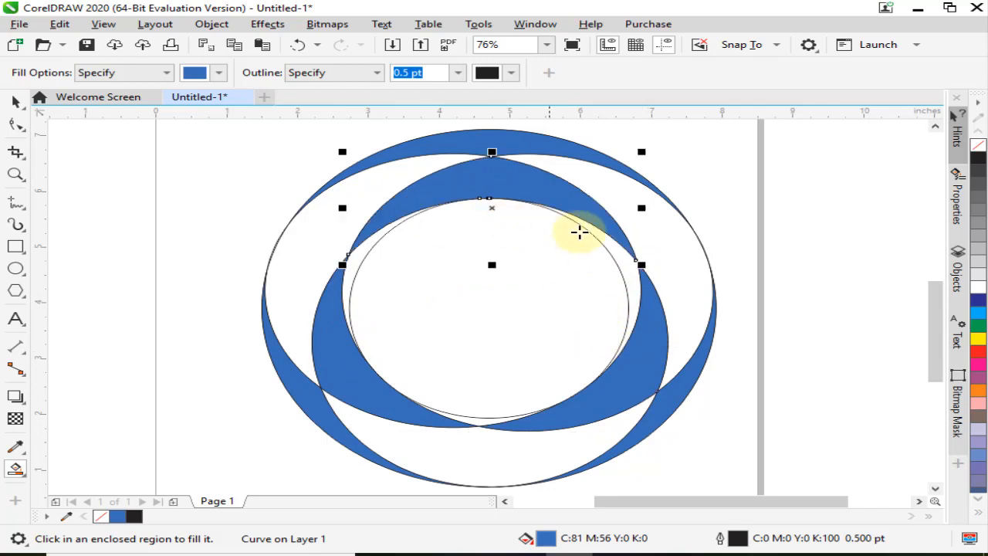
Try Smart Fill in the same blue on the thin slivers around the inner circle and the remaining large regions of the ring
{"action": "left_click", "coordinate": [622, 264]}
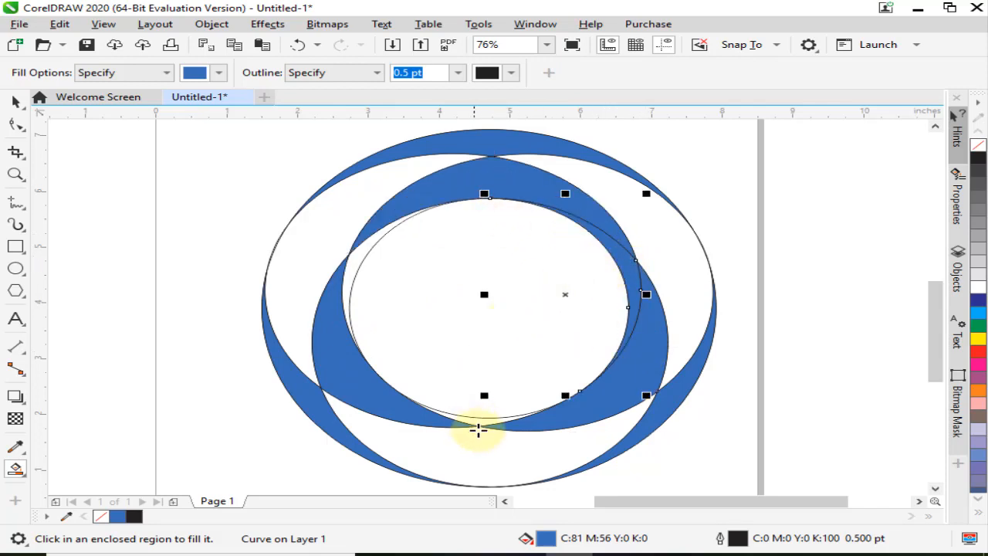
{"action": "left_click", "coordinate": [483, 416]}
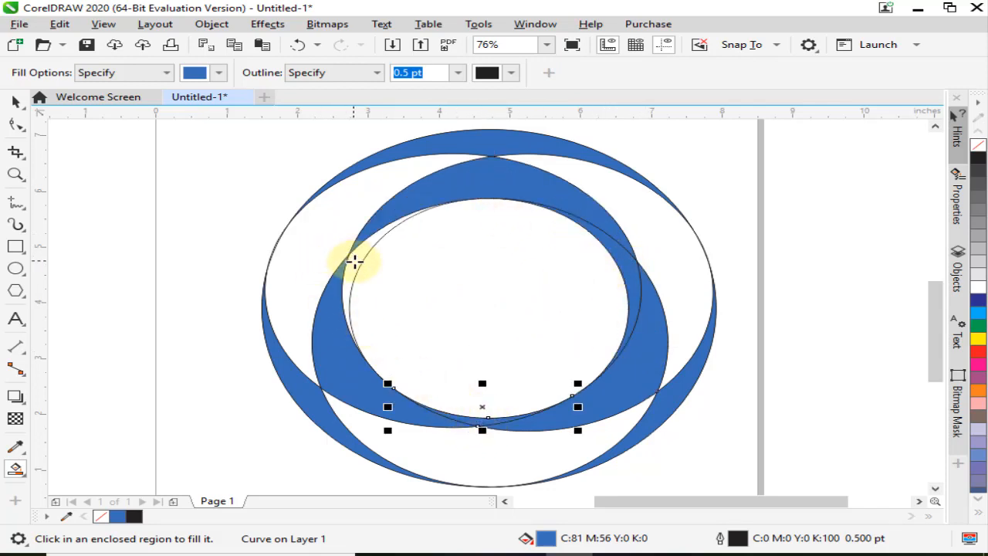
{"action": "left_click", "coordinate": [349, 259]}
{"action": "left_click", "coordinate": [289, 258]}
{"action": "left_click", "coordinate": [655, 227]}
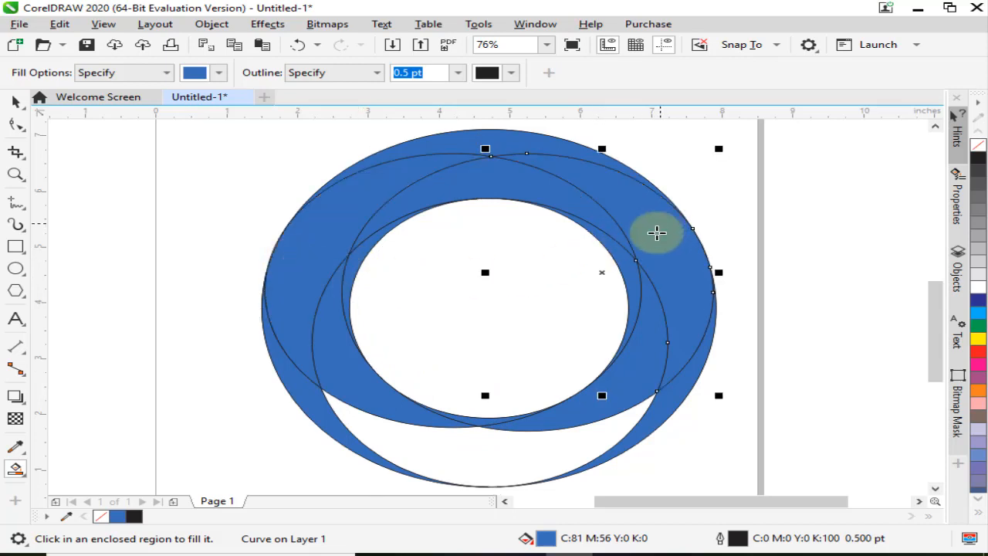
{"action": "left_click", "coordinate": [486, 448]}
{"action": "left_click", "coordinate": [485, 451]}
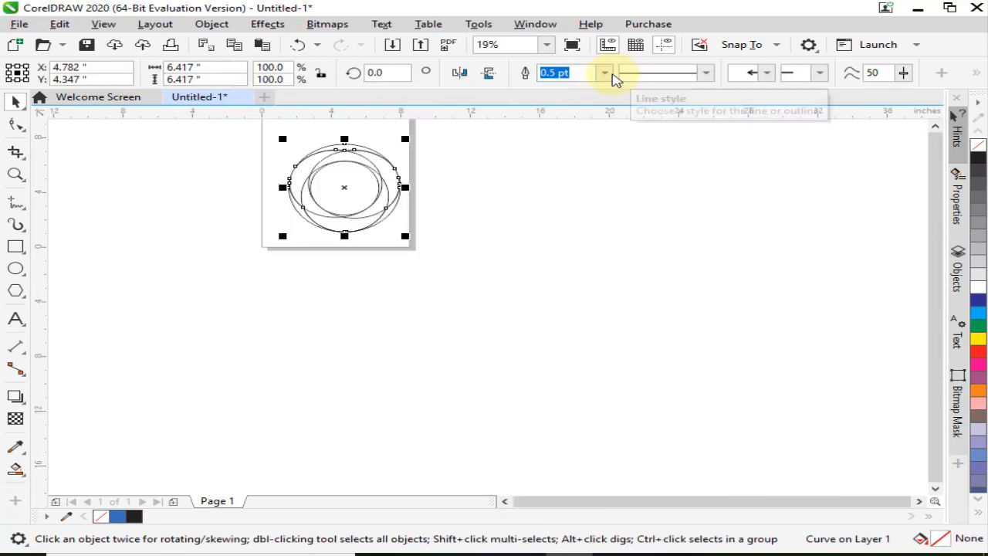
Move the trimmed outer circle pieces off the page to about X 26.23, Y -1.21 inches, and delete the small inner circle
{"action": "left_click_drag", "start_coordinate": [339, 199], "coordinate": [578, 289]}
{"action": "left_click", "coordinate": [338, 194]}
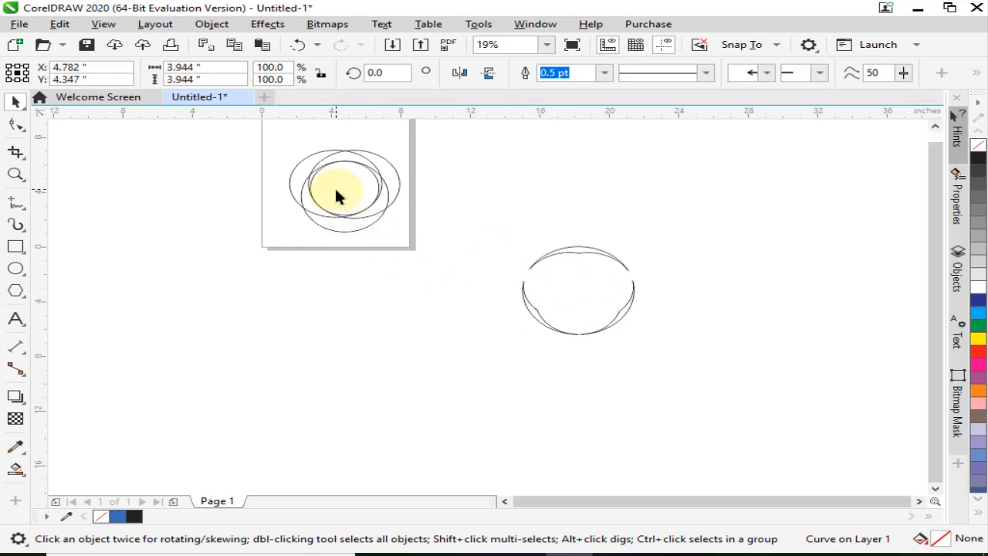
{"action": "left_click_drag", "start_coordinate": [336, 195], "coordinate": [530, 392]}
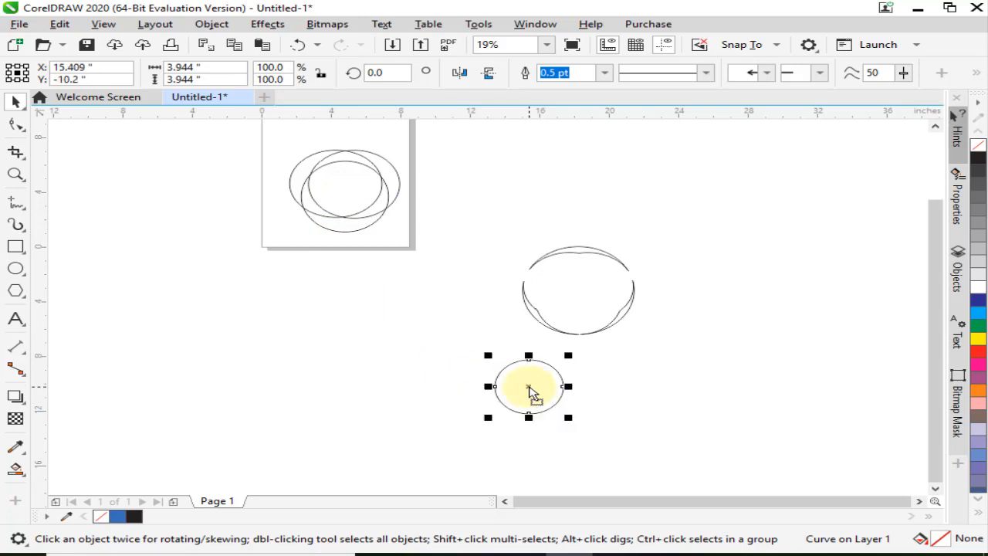
{"action": "key", "text": "Delete"}
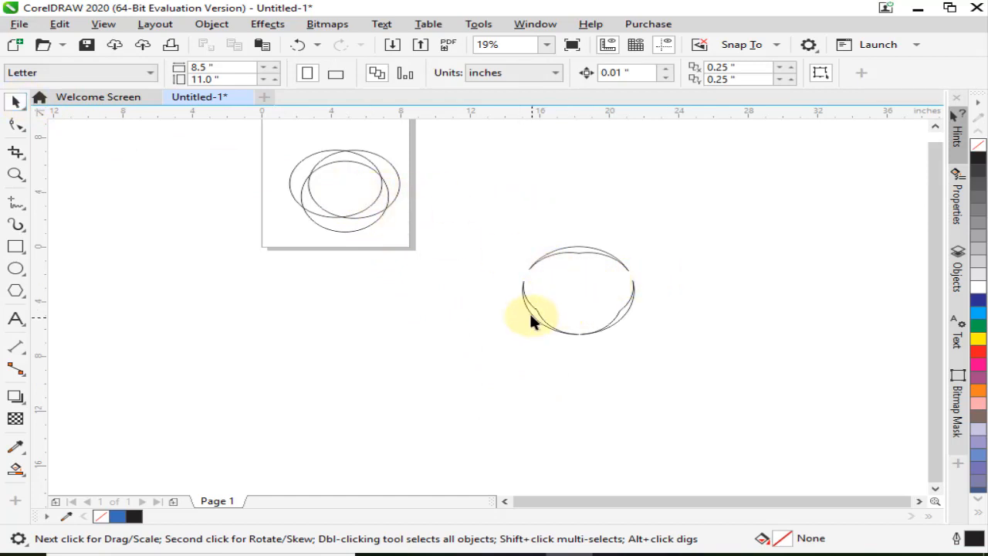
{"action": "left_click_drag", "start_coordinate": [540, 322], "coordinate": [677, 296]}
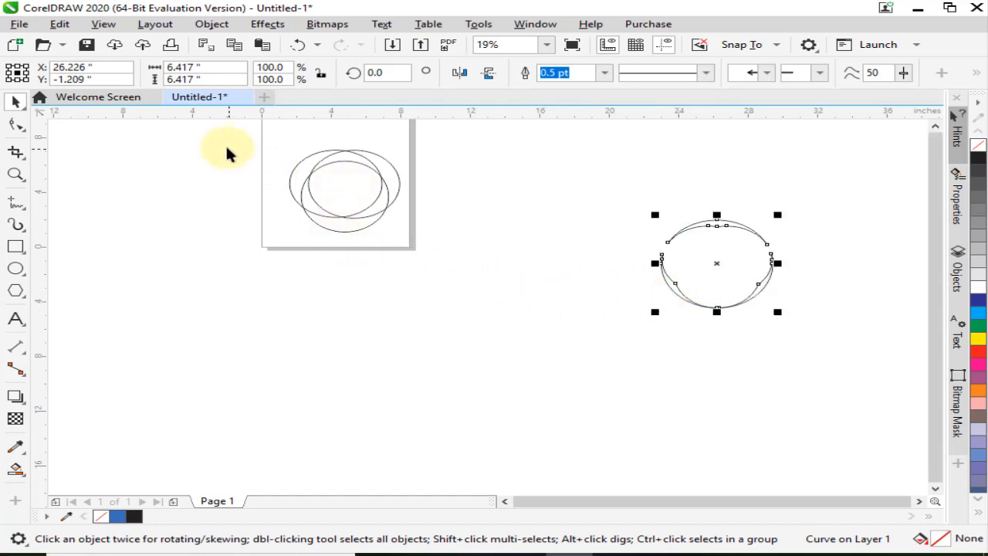
Move the three overlapping ellipses together off the page to about X 14.91, Y 0.72 inches
{"action": "left_click_drag", "start_coordinate": [239, 133], "coordinate": [342, 172]}
{"action": "left_click_drag", "start_coordinate": [469, 260], "coordinate": [468, 259]}
{"action": "left_click_drag", "start_coordinate": [342, 193], "coordinate": [361, 199]}
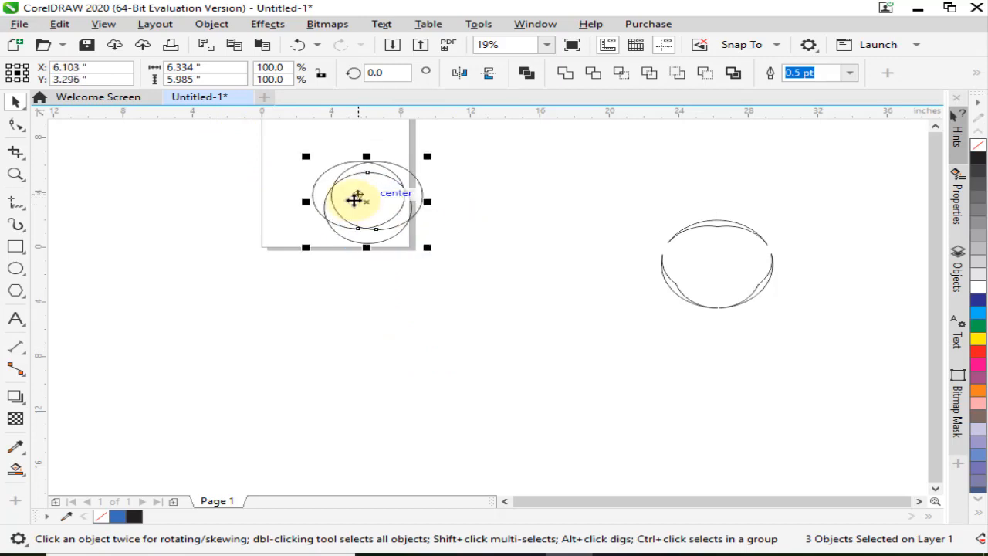
{"action": "scroll", "coordinate": [368, 244], "scroll_direction": "up", "scroll_amount": 2}
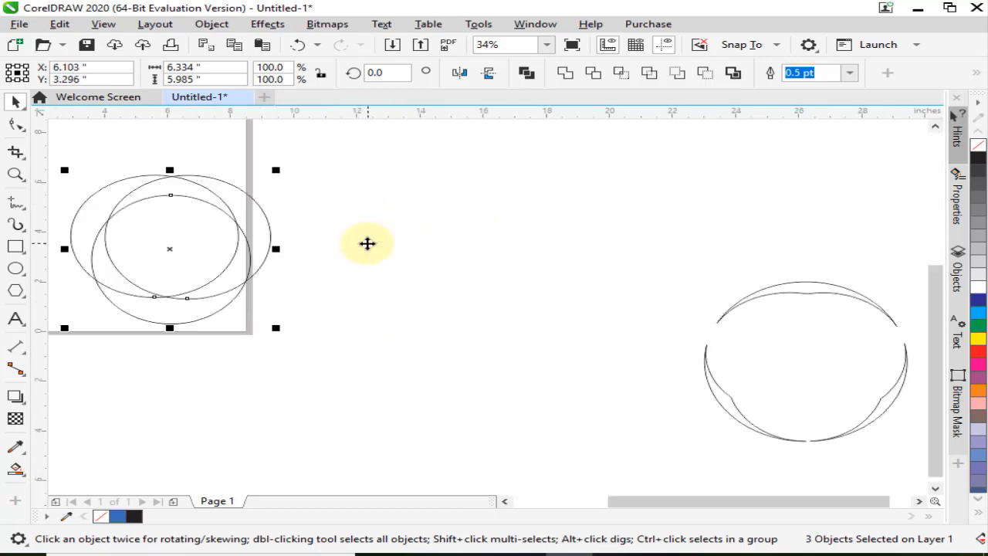
{"action": "left_click_drag", "start_coordinate": [154, 236], "coordinate": [450, 317]}
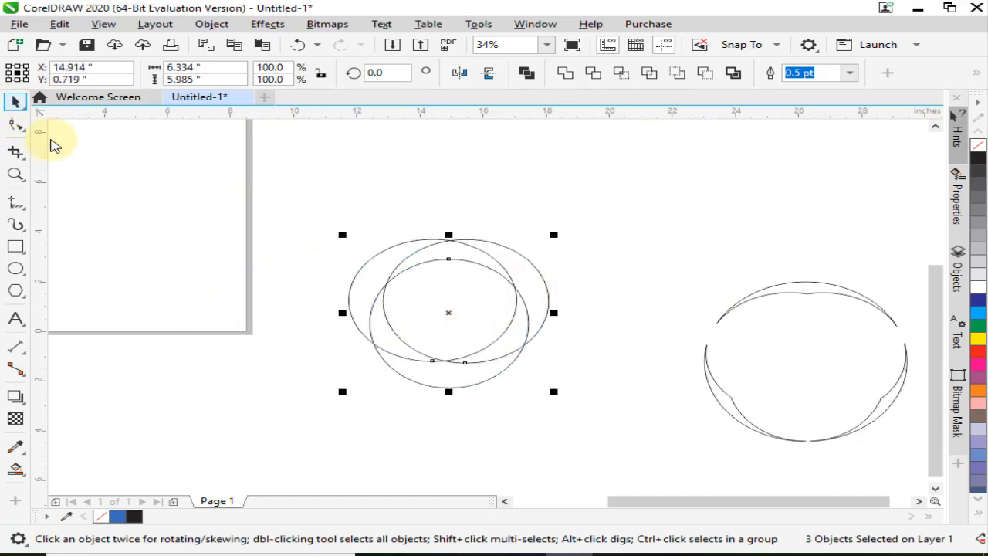
Smart Fill the outer and inner crescents formed by the three ellipses with blue, leaving the central area empty
{"action": "left_click", "coordinate": [16, 469]}
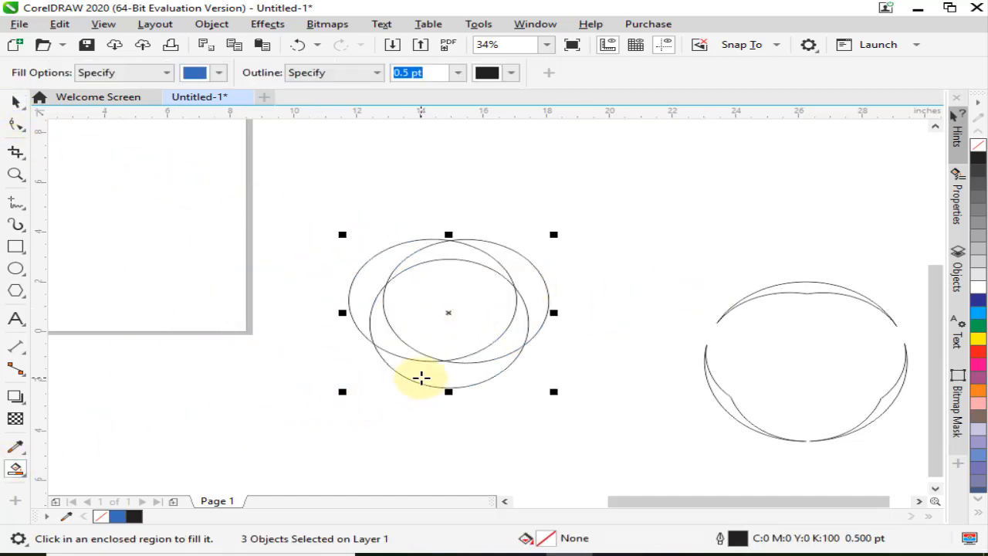
{"action": "left_click", "coordinate": [423, 376]}
{"action": "left_click", "coordinate": [363, 298]}
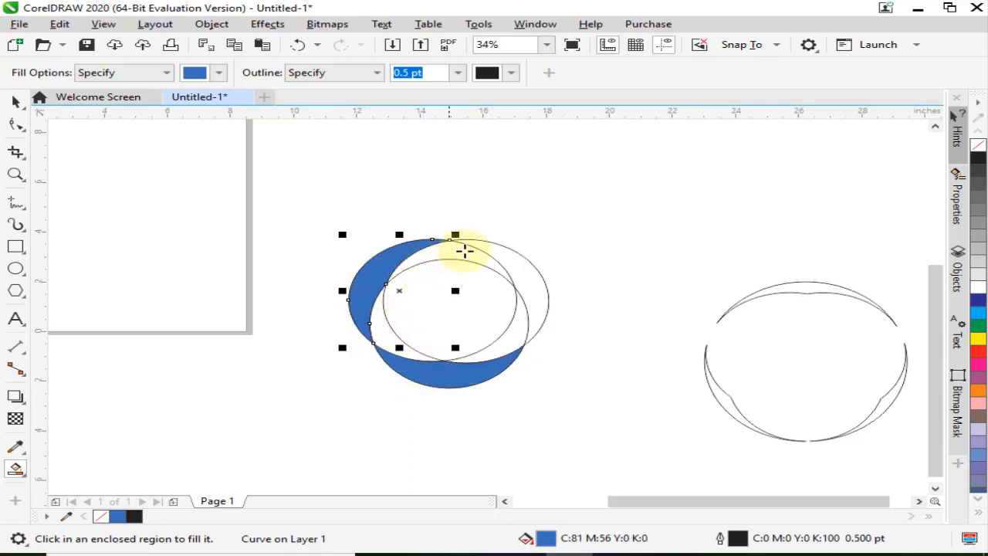
{"action": "left_click", "coordinate": [512, 266]}
{"action": "left_click", "coordinate": [472, 257]}
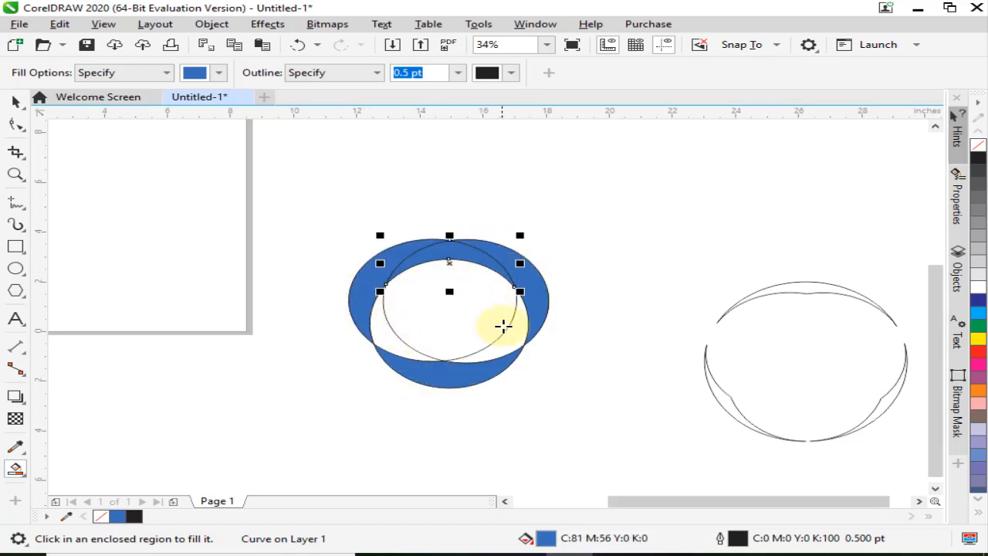
{"action": "left_click", "coordinate": [502, 342]}
{"action": "left_click", "coordinate": [375, 336]}
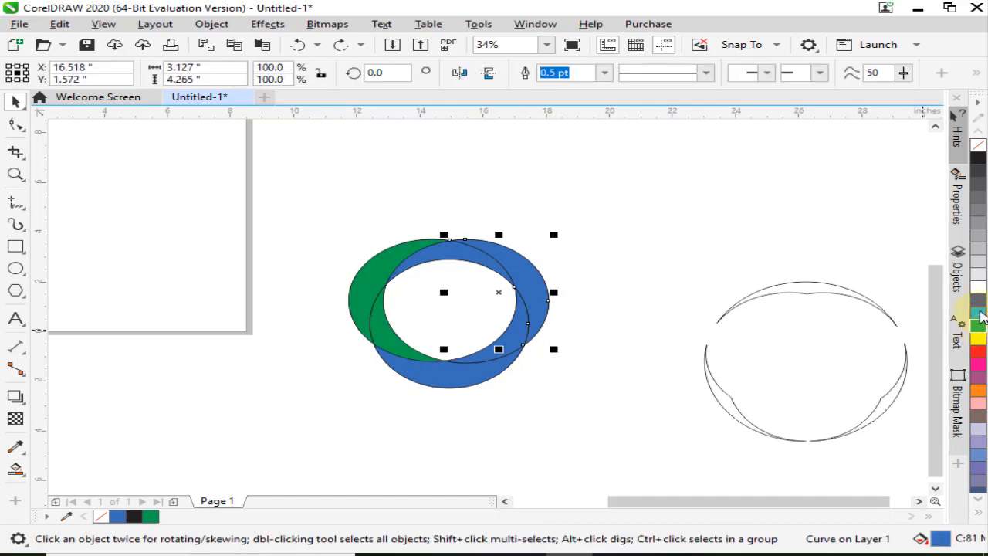
Recolor the right-hand crescent and the upper inner crescent cyan, and the bottom crescent red
{"action": "left_click", "coordinate": [977, 312]}
{"action": "left_click", "coordinate": [452, 258]}
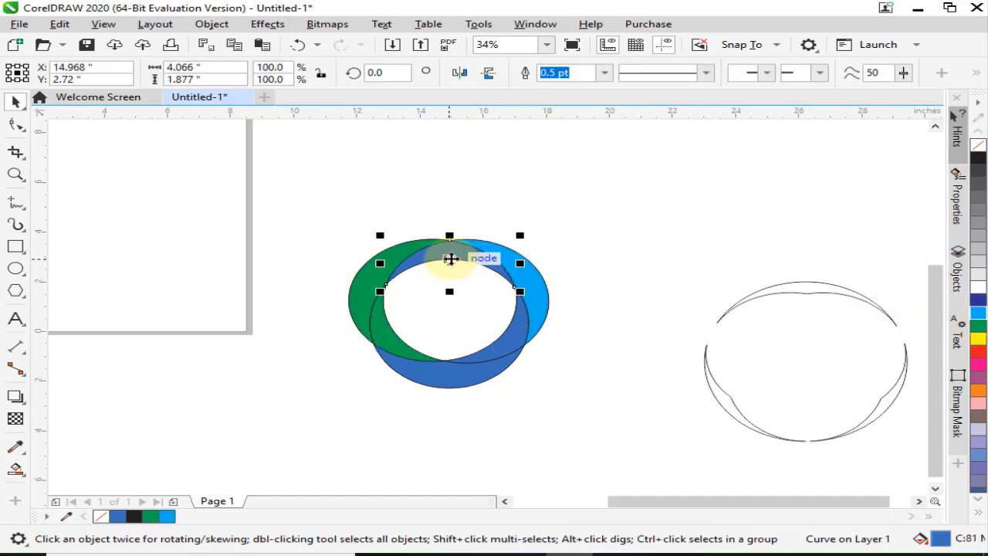
{"action": "left_click", "coordinate": [977, 312]}
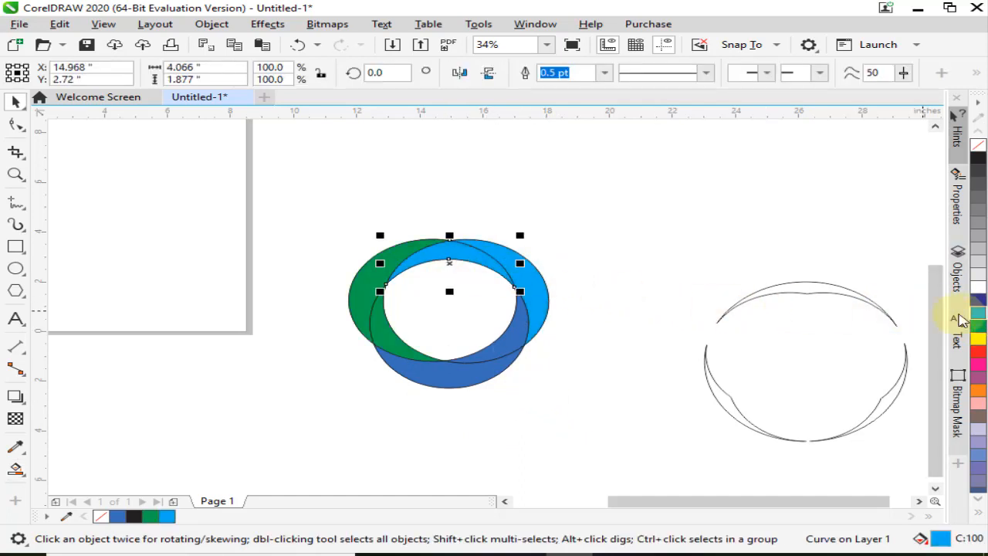
{"action": "left_click", "coordinate": [433, 377]}
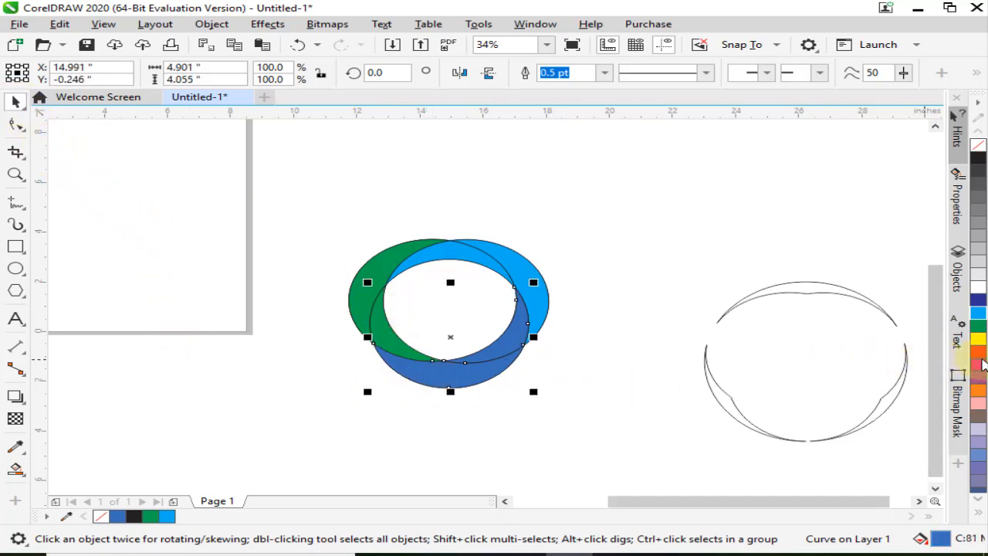
{"action": "left_click", "coordinate": [979, 354]}
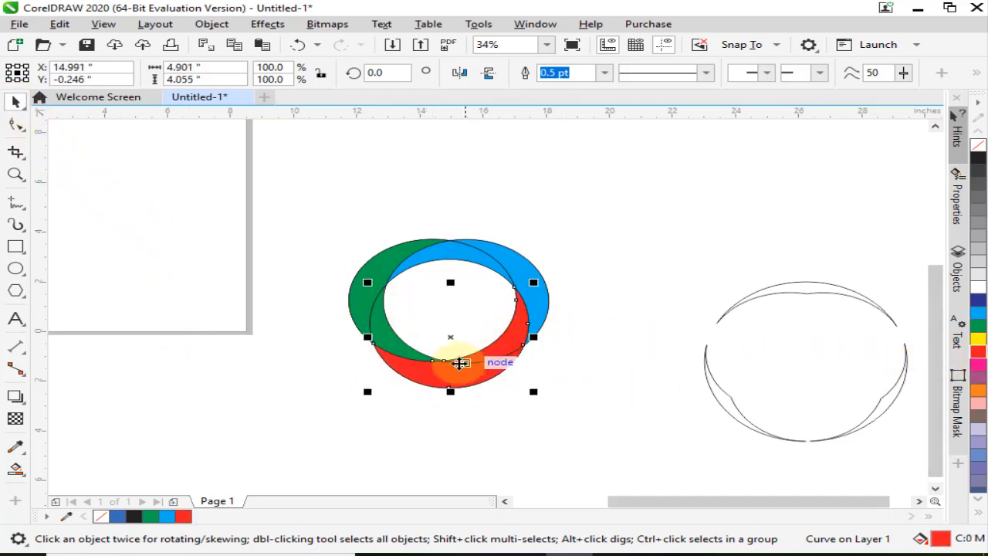